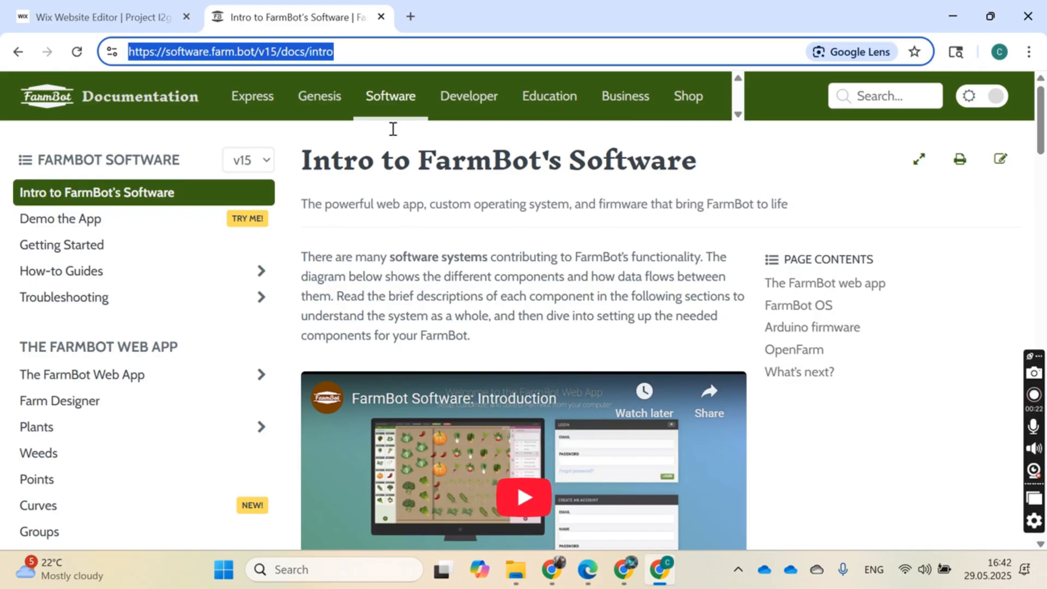
# - Open my.farmbot.io in a new browser tab
pyautogui.click(410, 16)
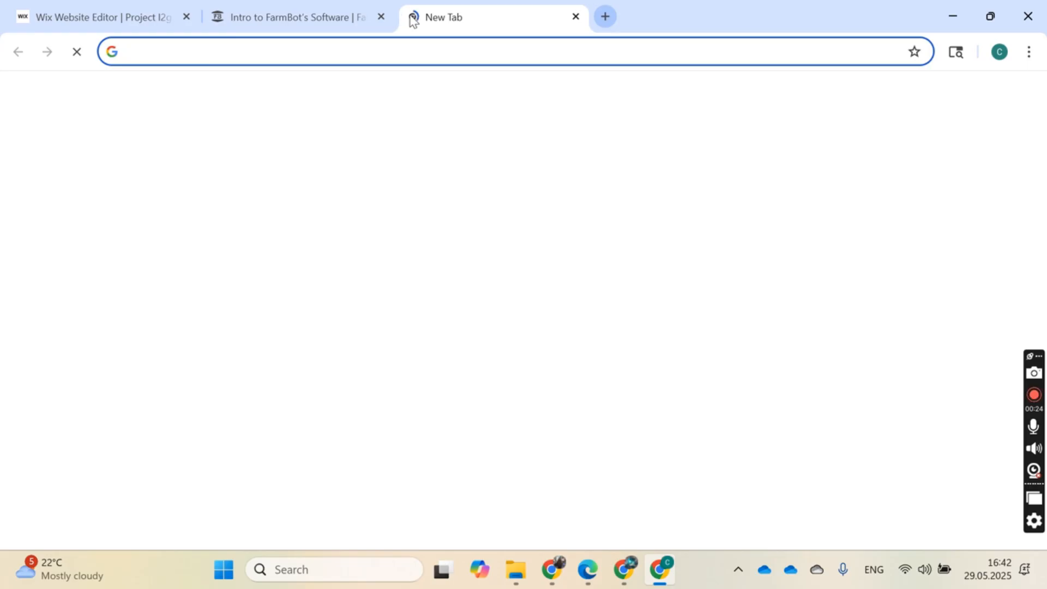
pyautogui.write('my.')
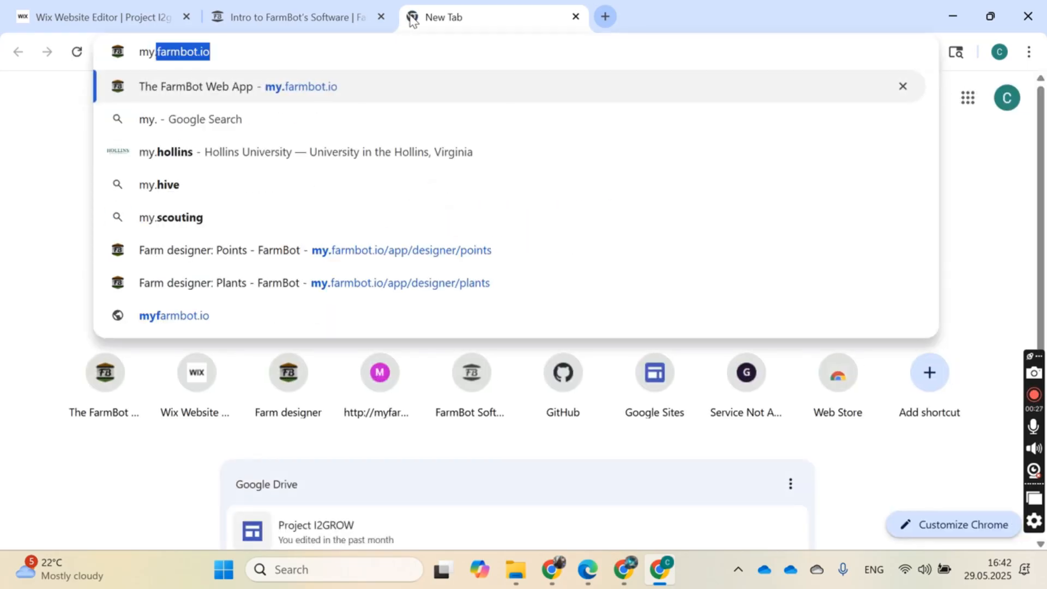
pyautogui.write('farmbot.io')
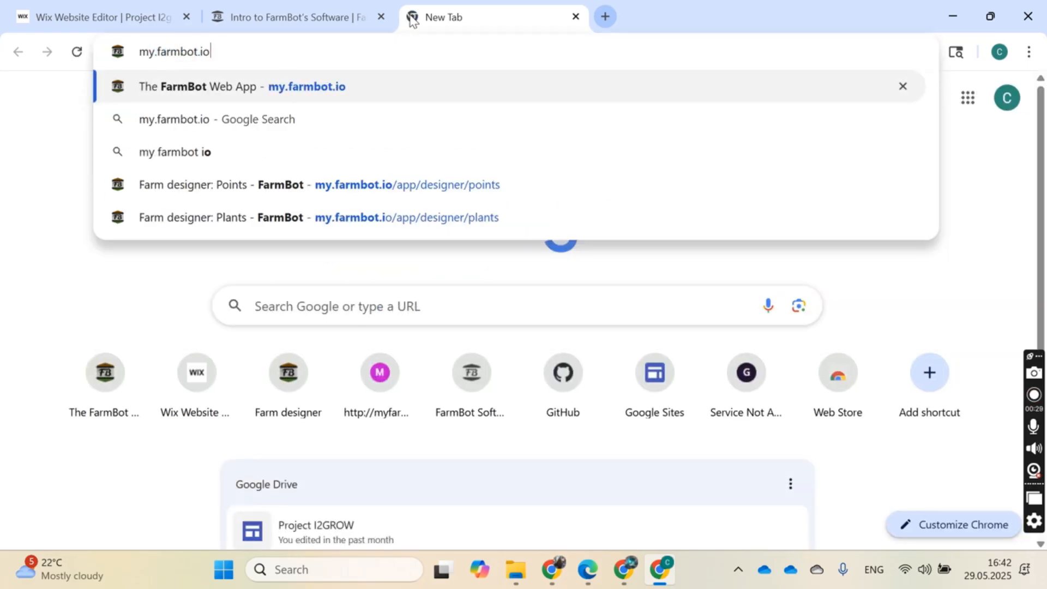
pyautogui.press('Return')
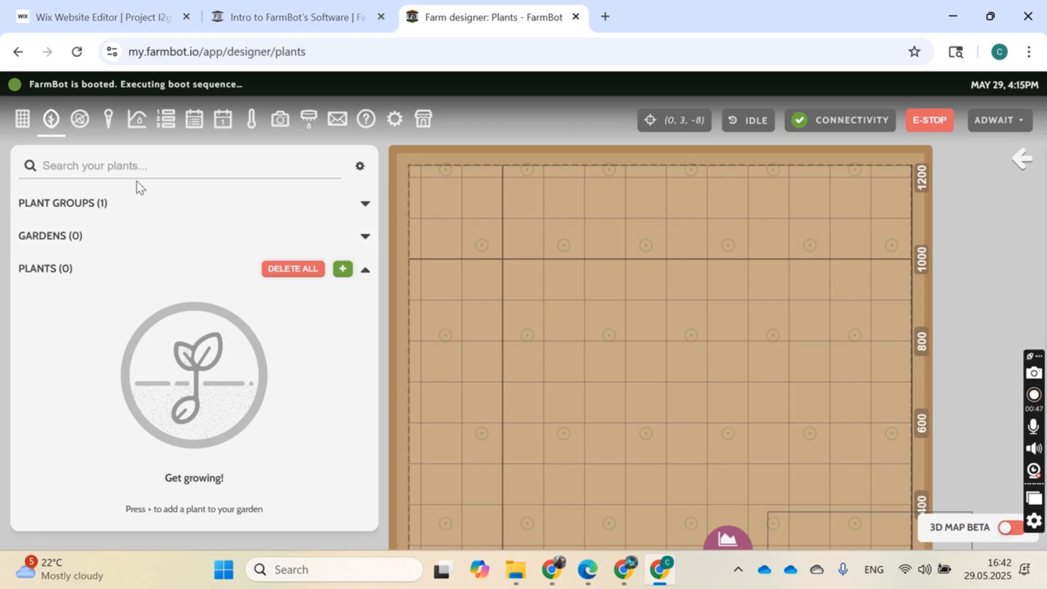
# - Start a new point in the points section and name it "row 1, plant 1"
pyautogui.click(108, 121)
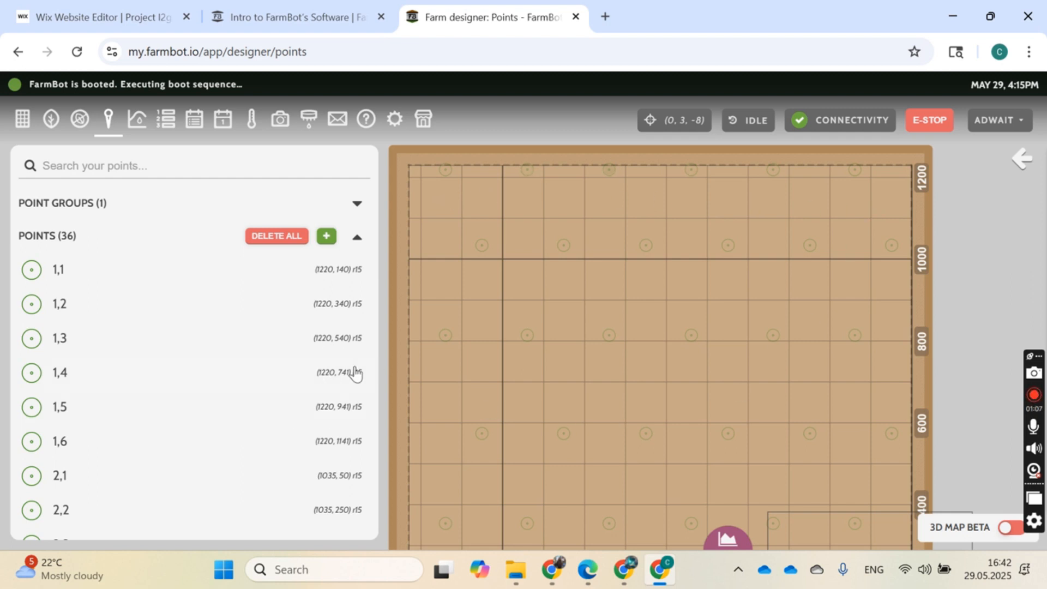
pyautogui.click(326, 236)
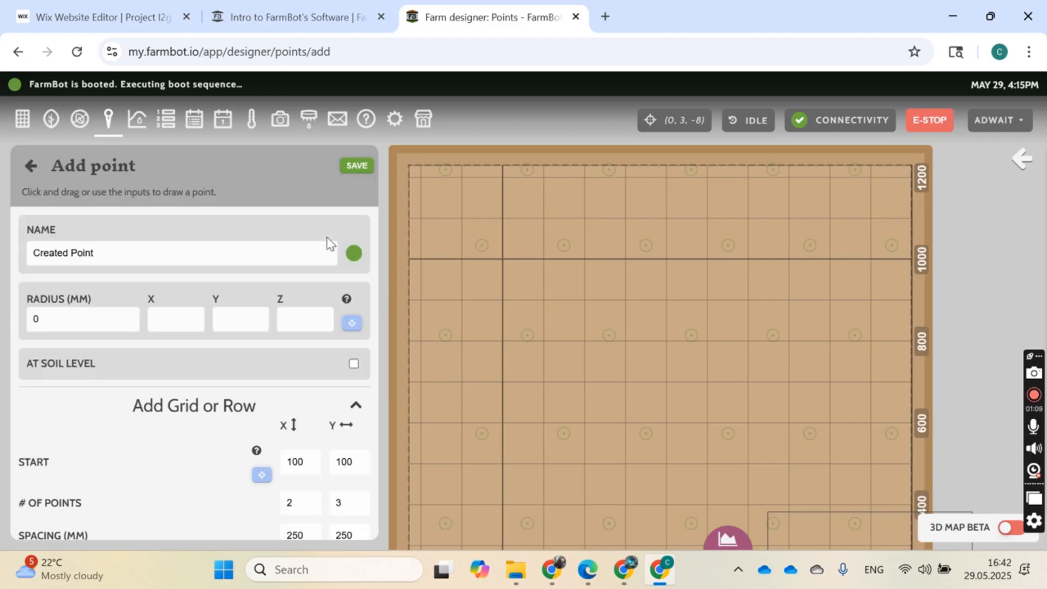
pyautogui.tripleClick(86, 251)
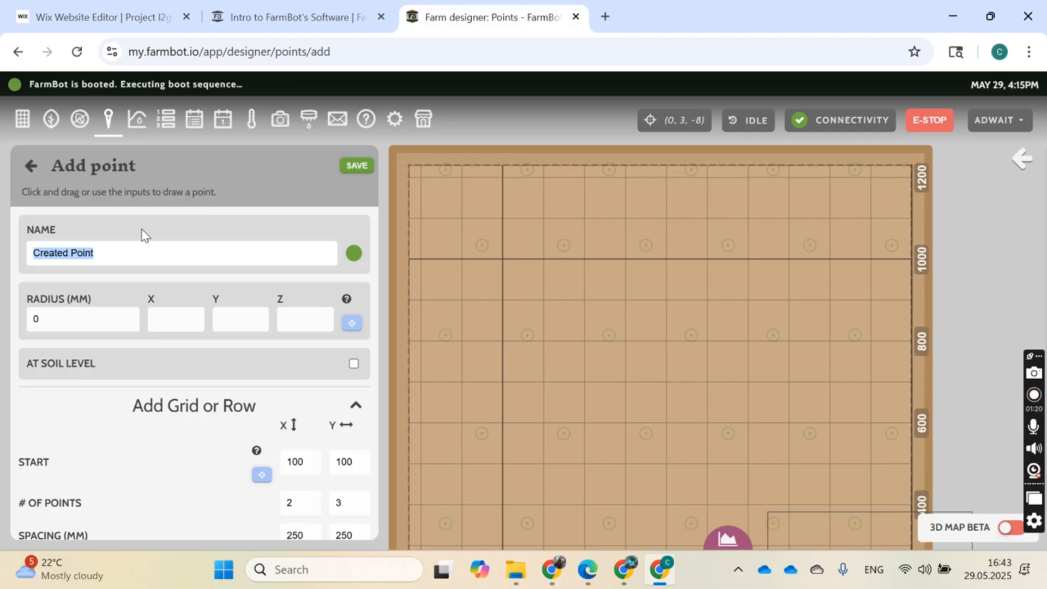
pyautogui.write('row 1, ')
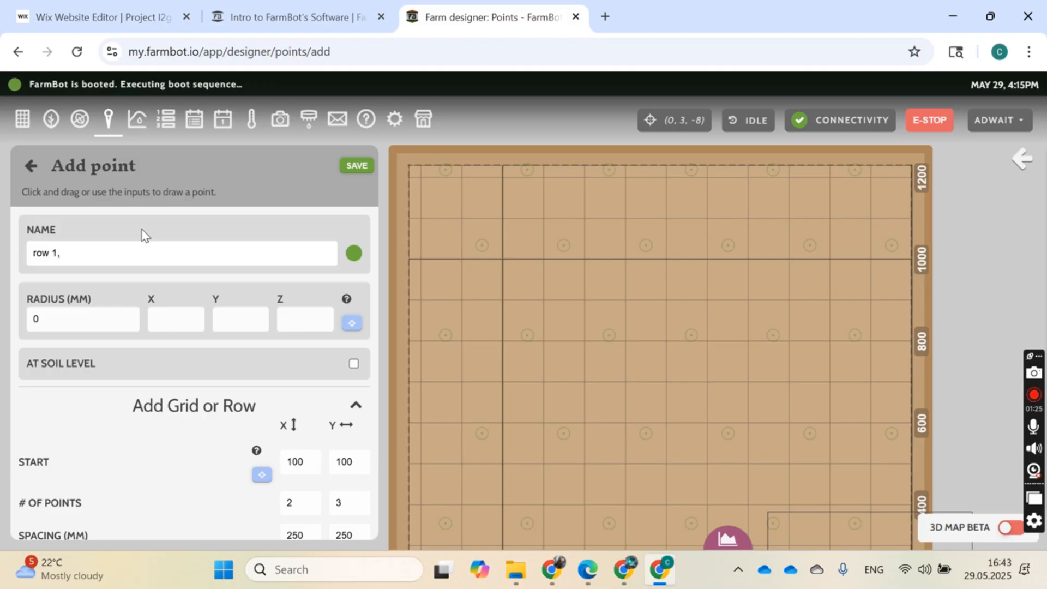
pyautogui.write('plant 1')
# - Set the new point's radius to 30 mm and its coordinates to X 100, Y 100, Z -50, and save it
pyautogui.click(88, 322)
pyautogui.press('BackSpace')
pyautogui.write('30')
pyautogui.click(177, 318)
pyautogui.write('100100')
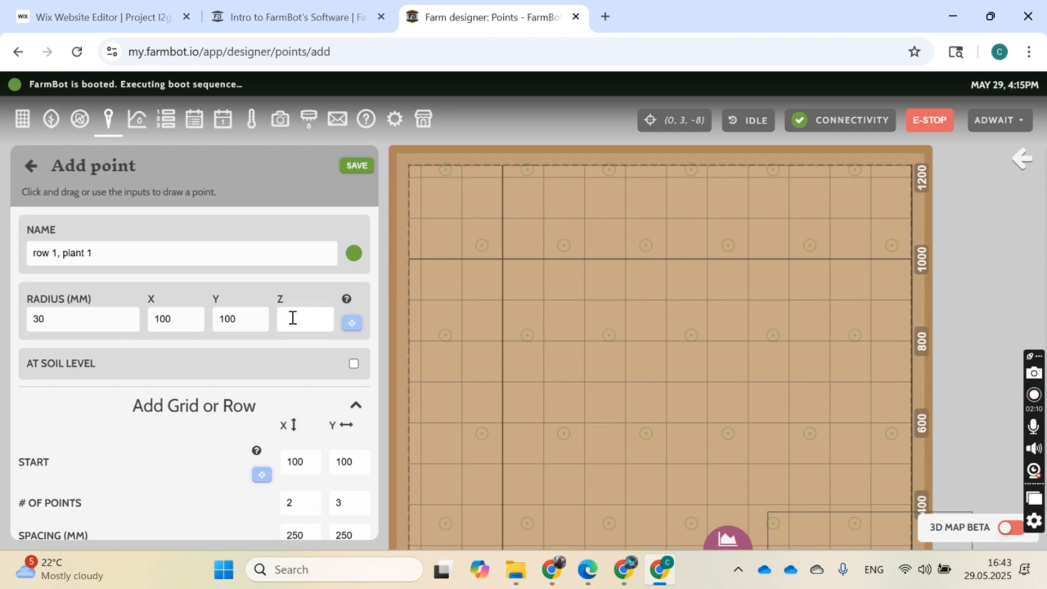
pyautogui.write('-50')
pyautogui.scroll(-2, 197, 411)
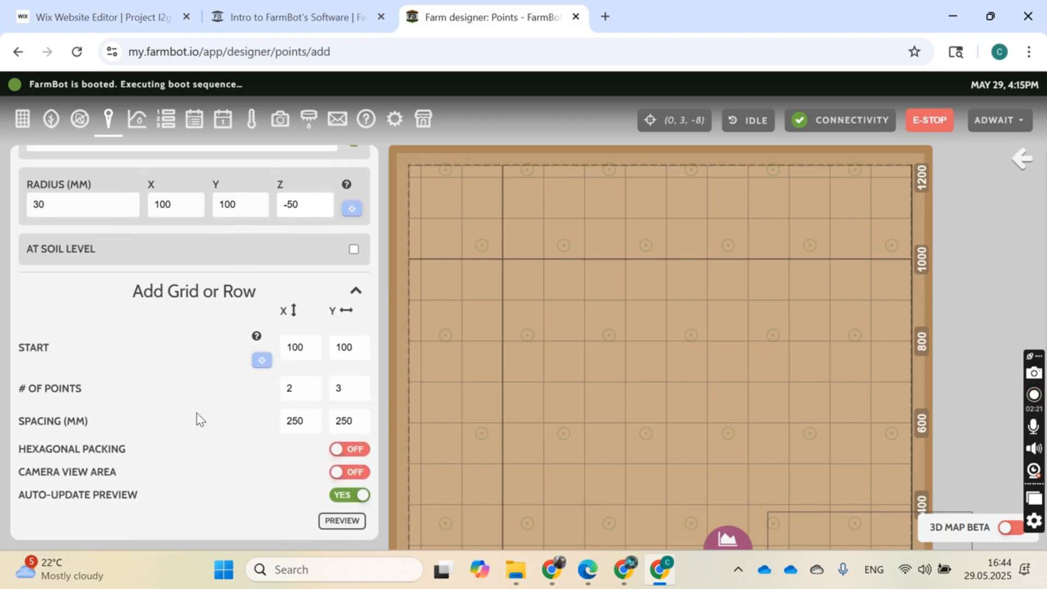
pyautogui.scroll(2, 196, 412)
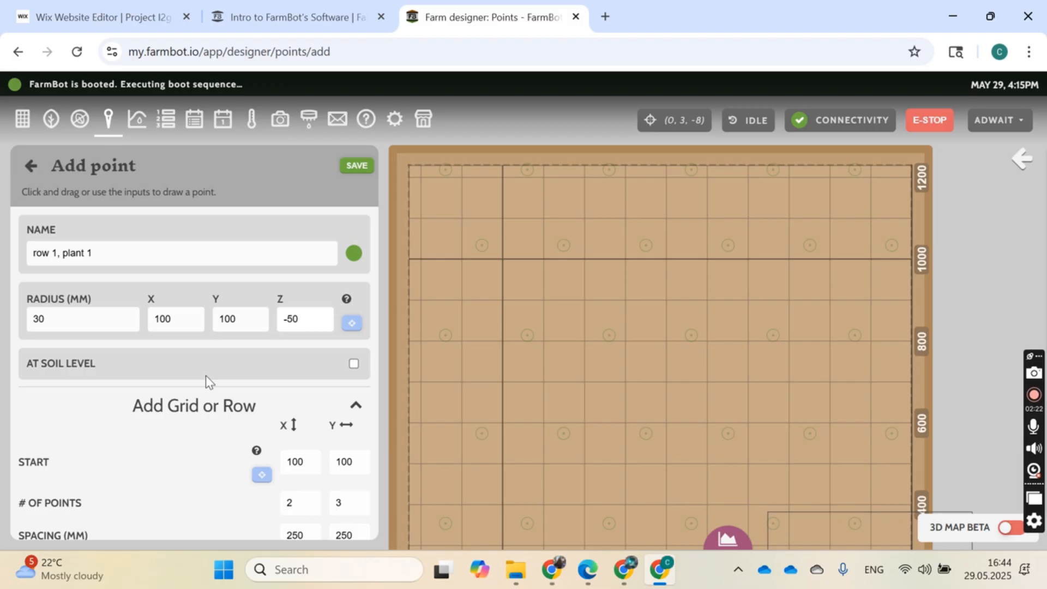
pyautogui.click(357, 165)
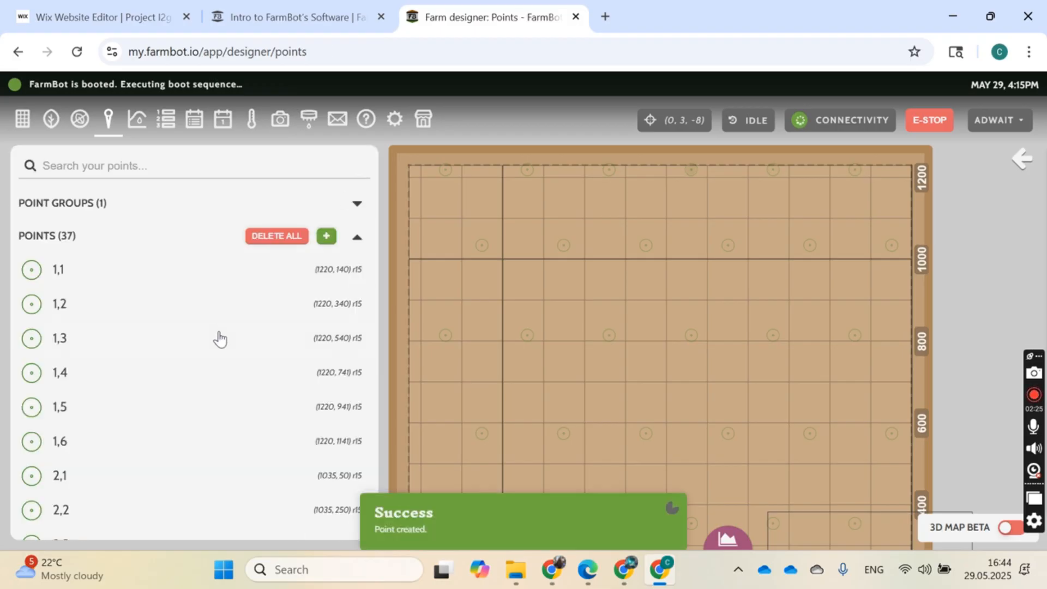
# - Check the saved "row 1, plant 1" point in the points list and locate it on the farm map
pyautogui.scroll(-15, 218, 337)
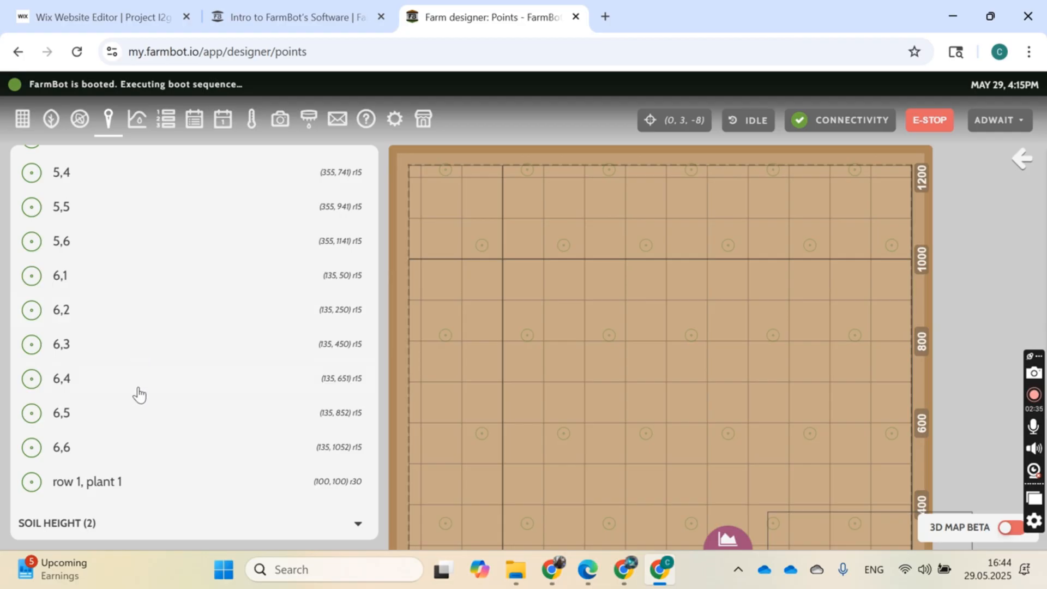
pyautogui.scroll(15, 139, 393)
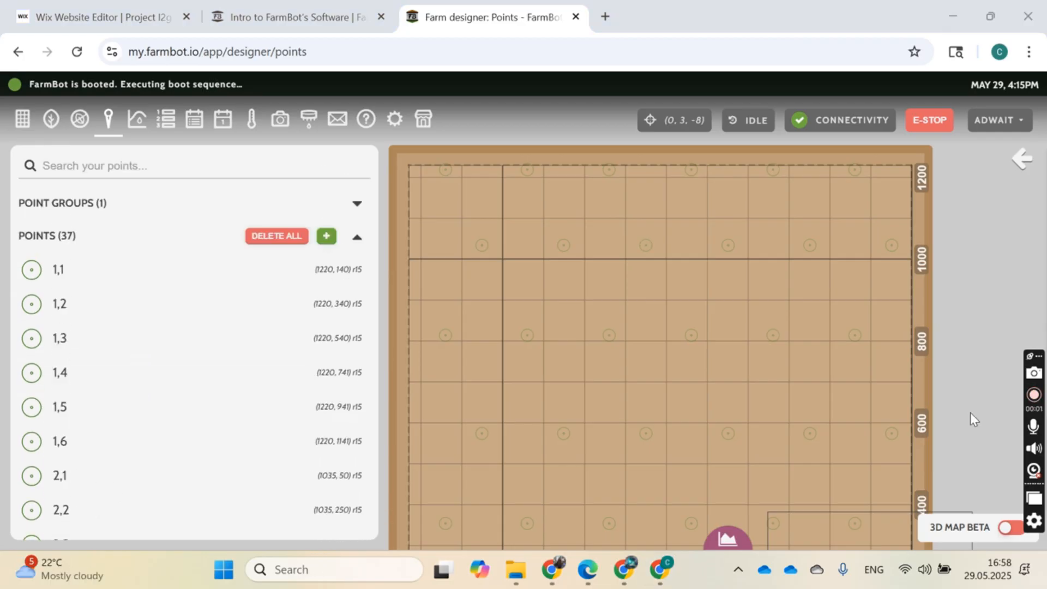
pyautogui.scroll(-5, 970, 412)
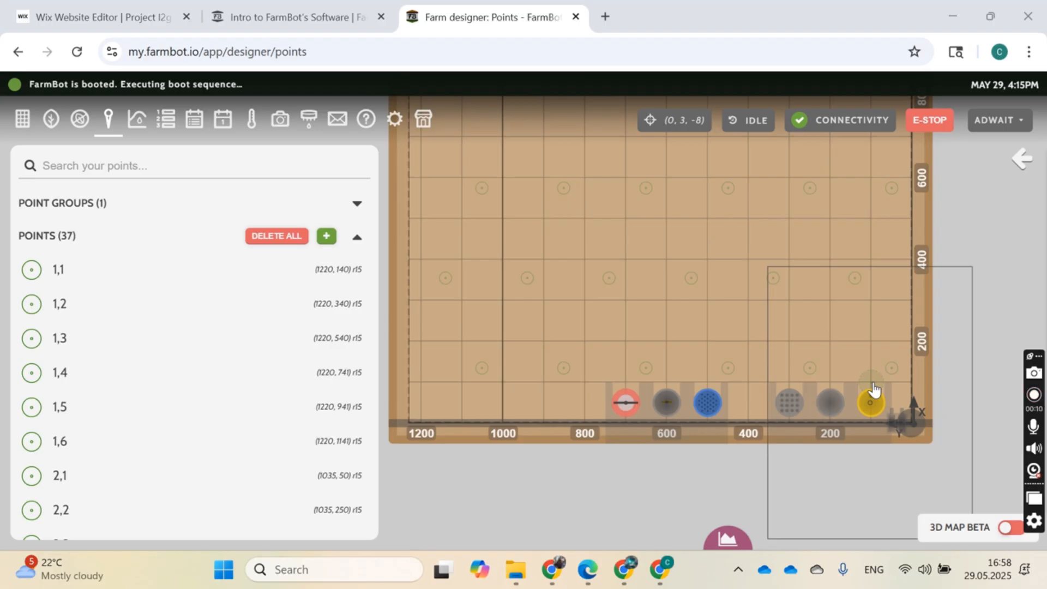
pyautogui.scroll(5, 873, 389)
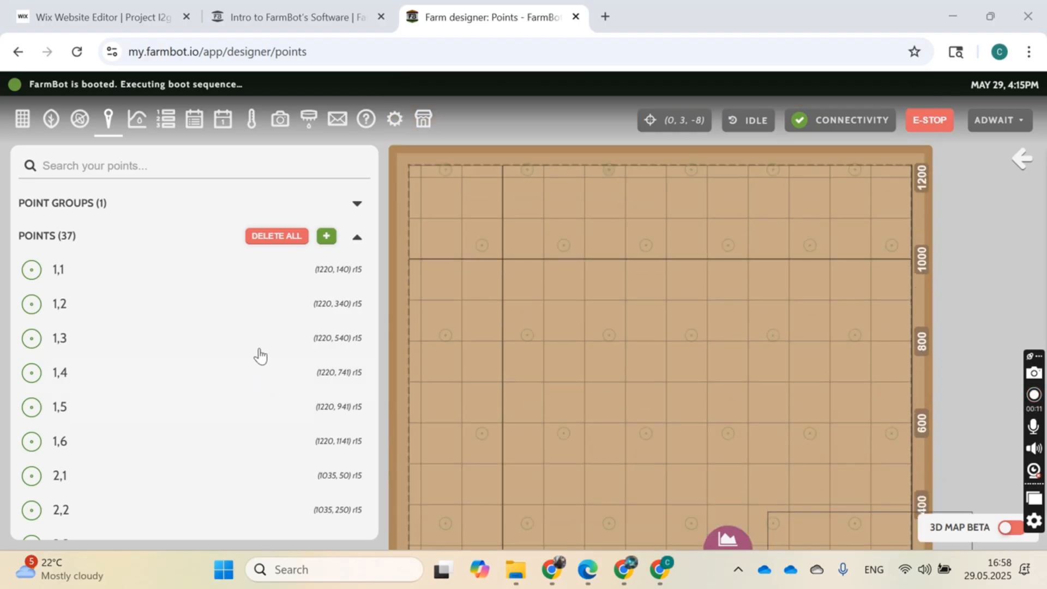
# - Start another point by placing it on the map at X 950, Y 350, with radius 30 mm and Z -50
pyautogui.click(327, 236)
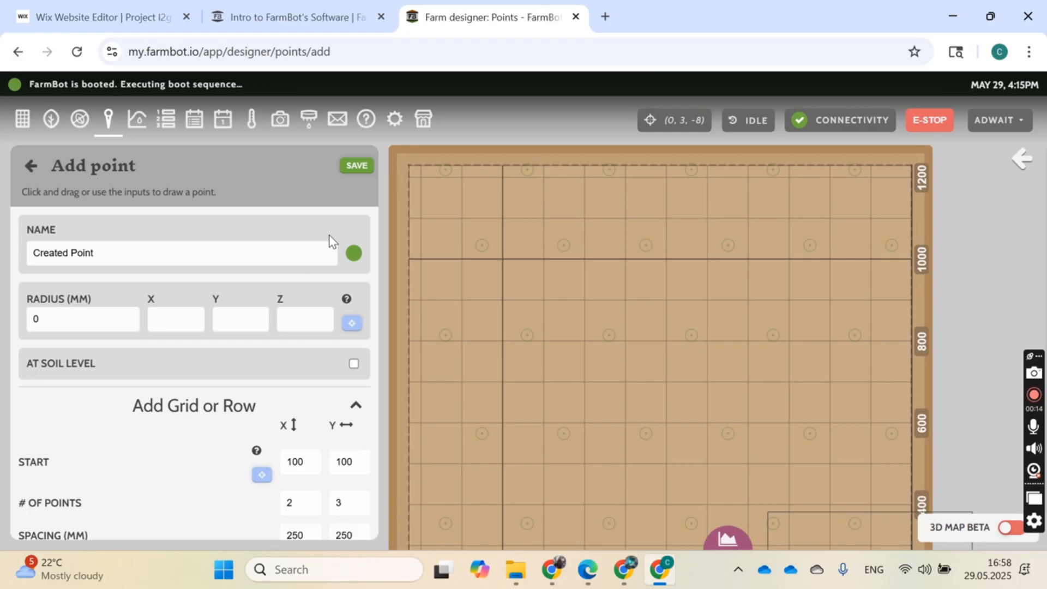
pyautogui.click(767, 280)
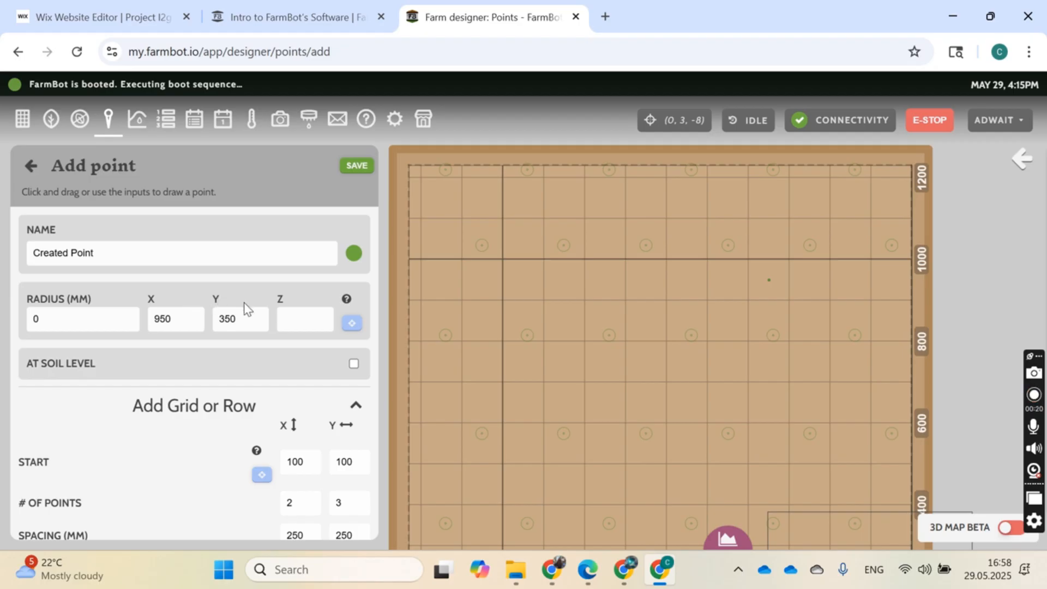
pyautogui.click(118, 318)
pyautogui.press('BackSpace')
pyautogui.write('30')
pyautogui.click(295, 324)
pyautogui.write('-50')
# - Name the point "row 1, plant 2" and save it
pyautogui.moveTo(118, 240); pyautogui.dragTo(7, 255)
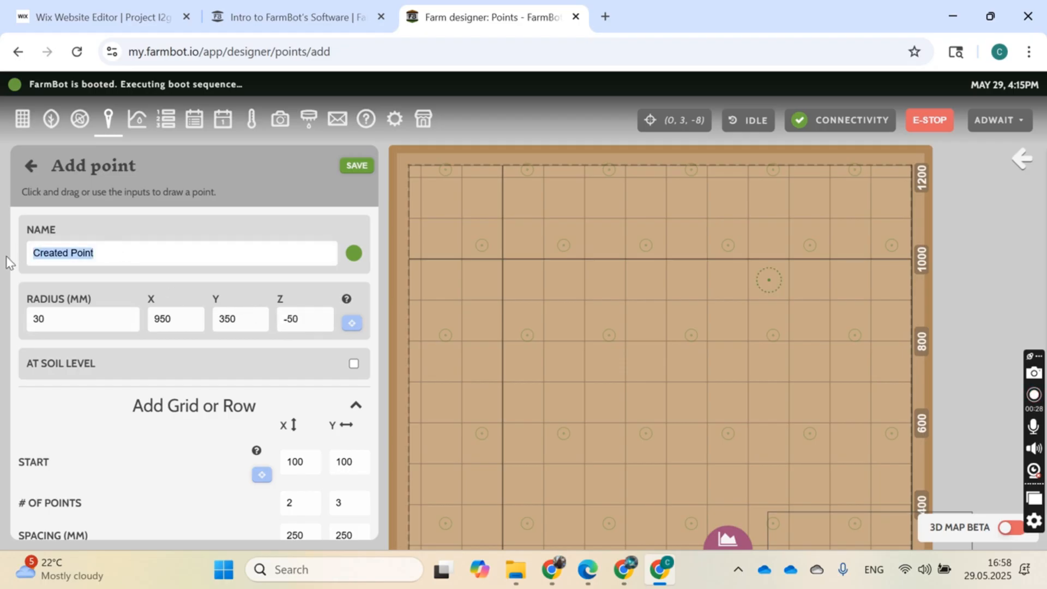
pyautogui.write('row 1, plant 2')
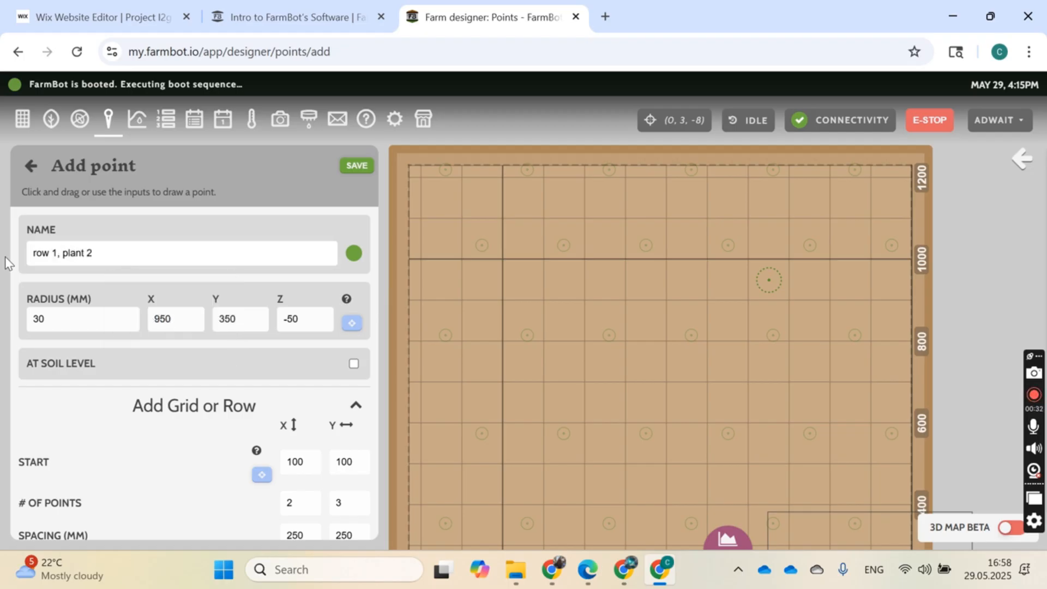
pyautogui.click(357, 167)
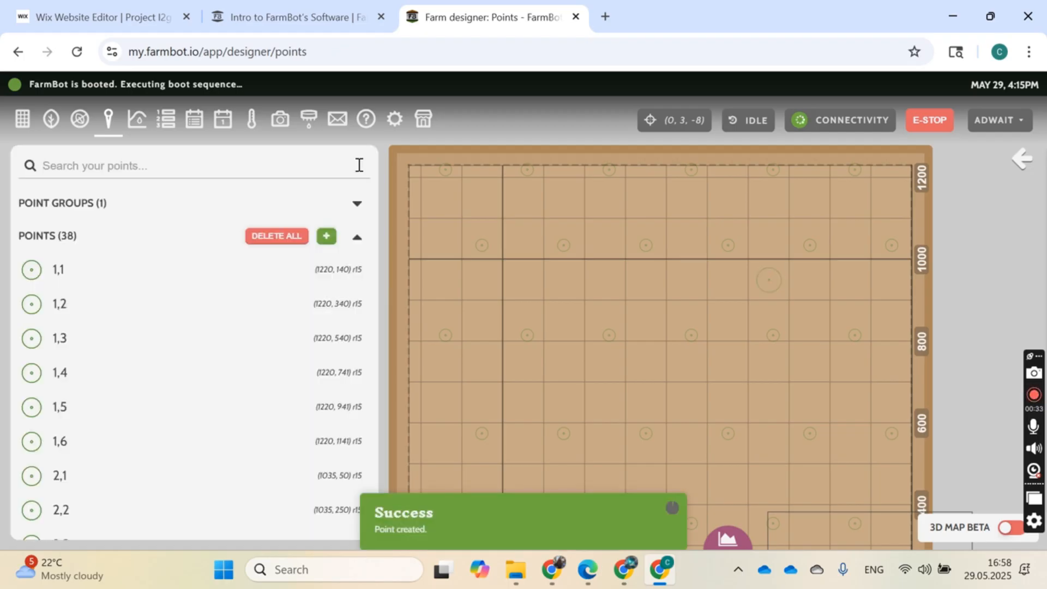
# - Review both row 1 plant points in the points list and on the farm map
pyautogui.scroll(-3, 263, 309)
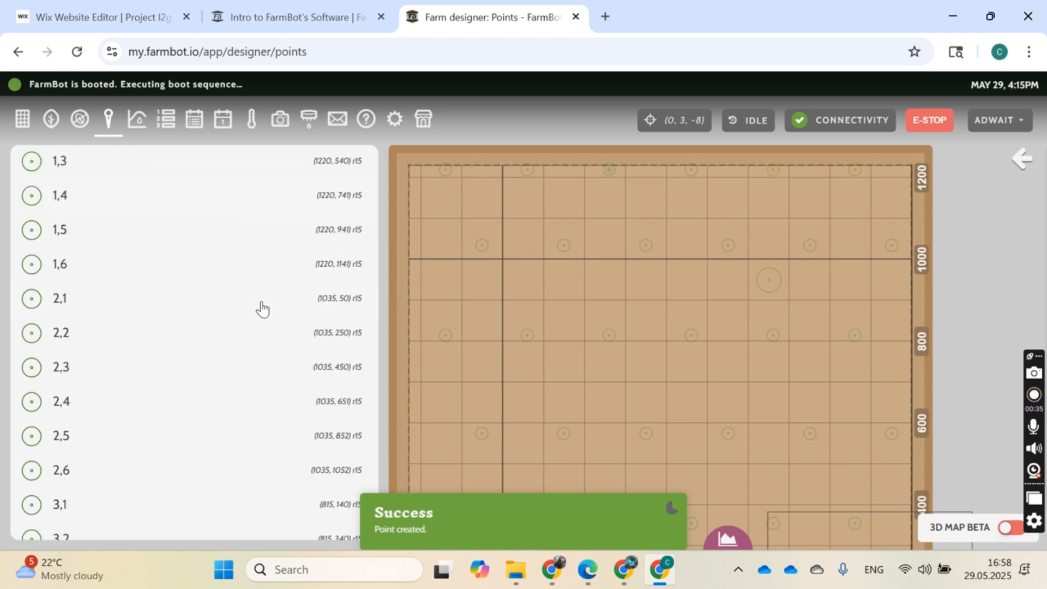
pyautogui.scroll(-15, 262, 309)
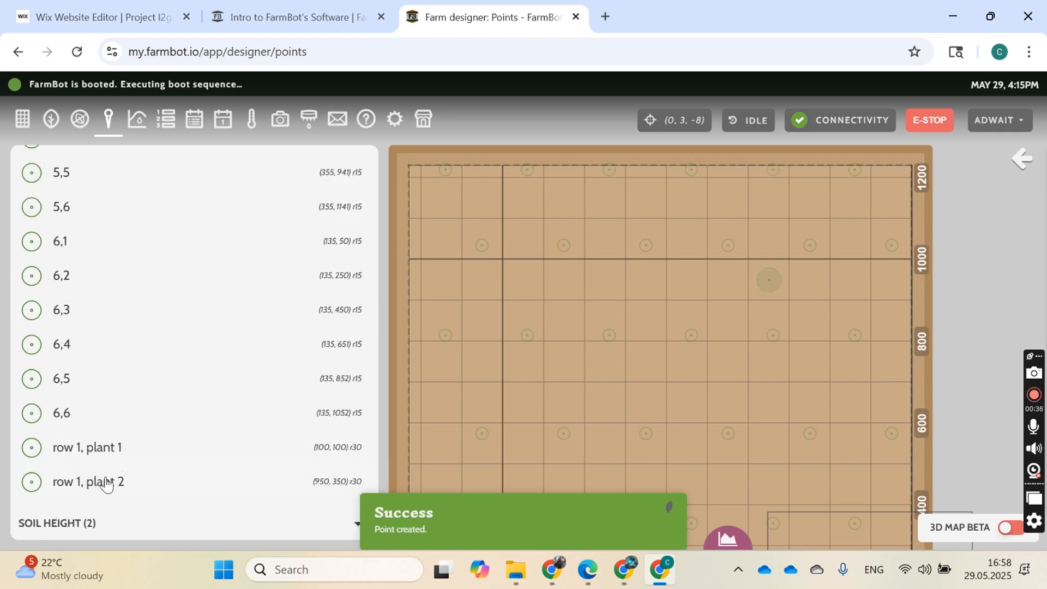
pyautogui.scroll(-5, 815, 357)
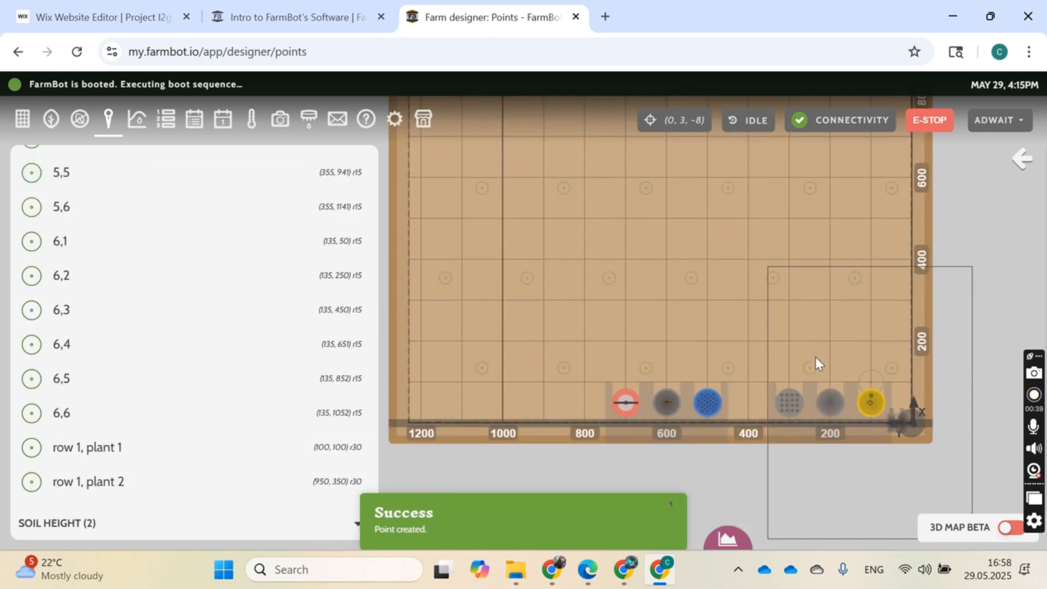
pyautogui.scroll(5, 816, 357)
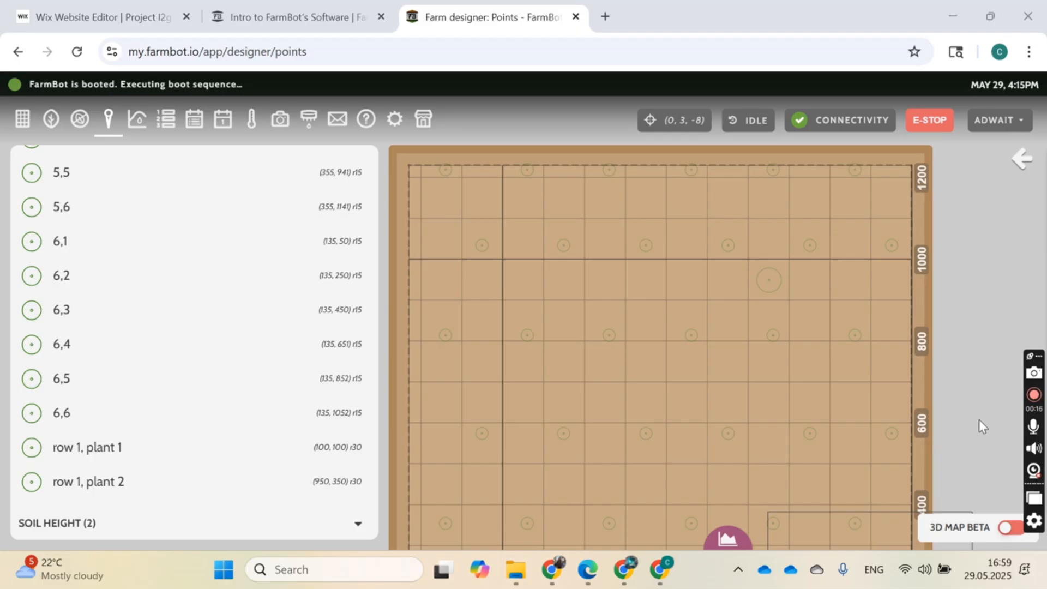
pyautogui.click(1034, 395)
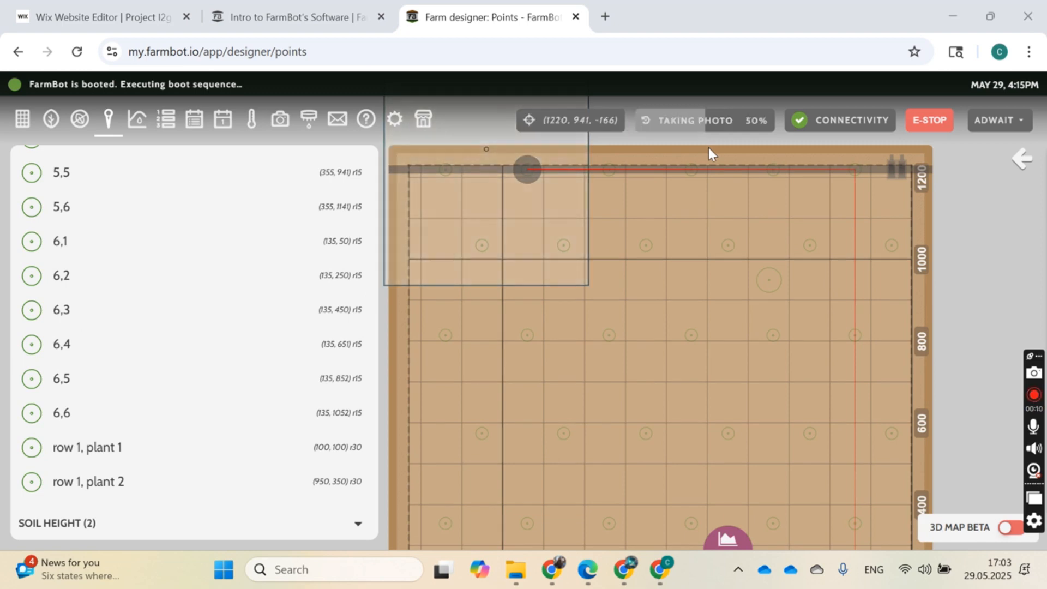
pyautogui.moveTo(525, 175)
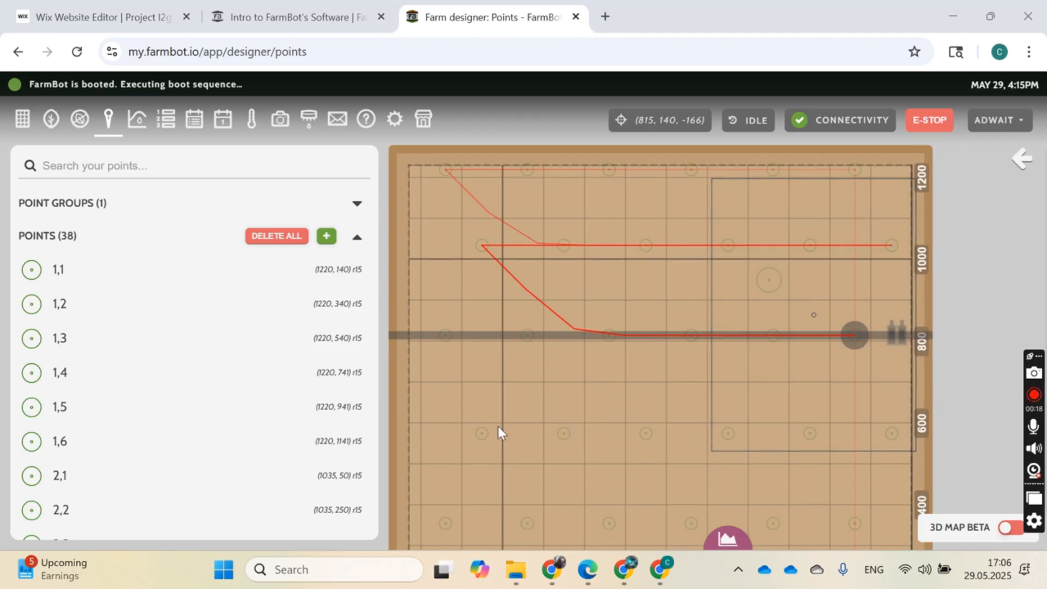
# - Look through the existing sequences and create a new sequence
pyautogui.click(166, 119)
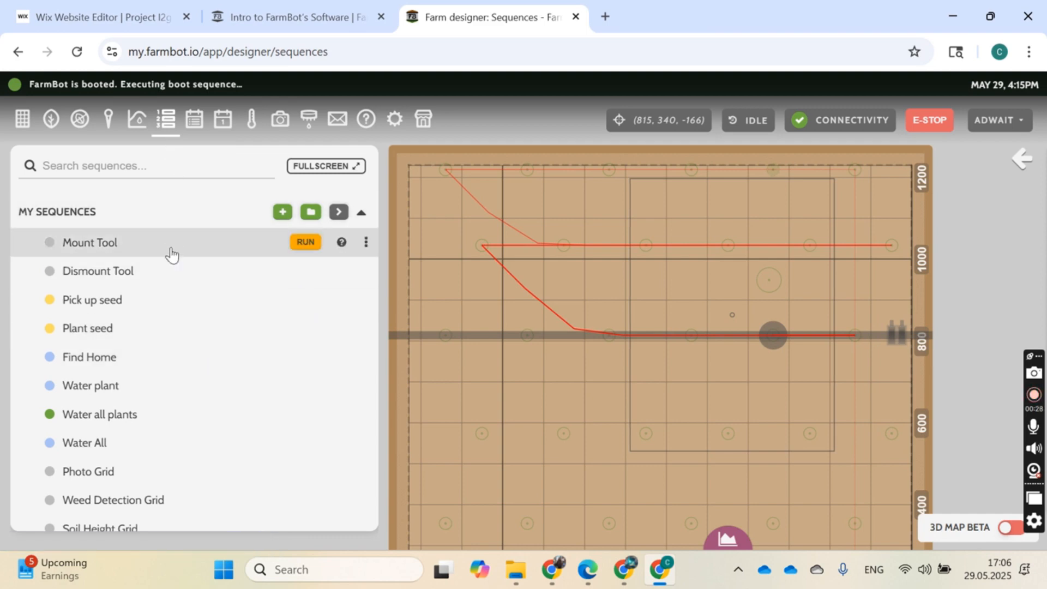
pyautogui.scroll(-9, 220, 493)
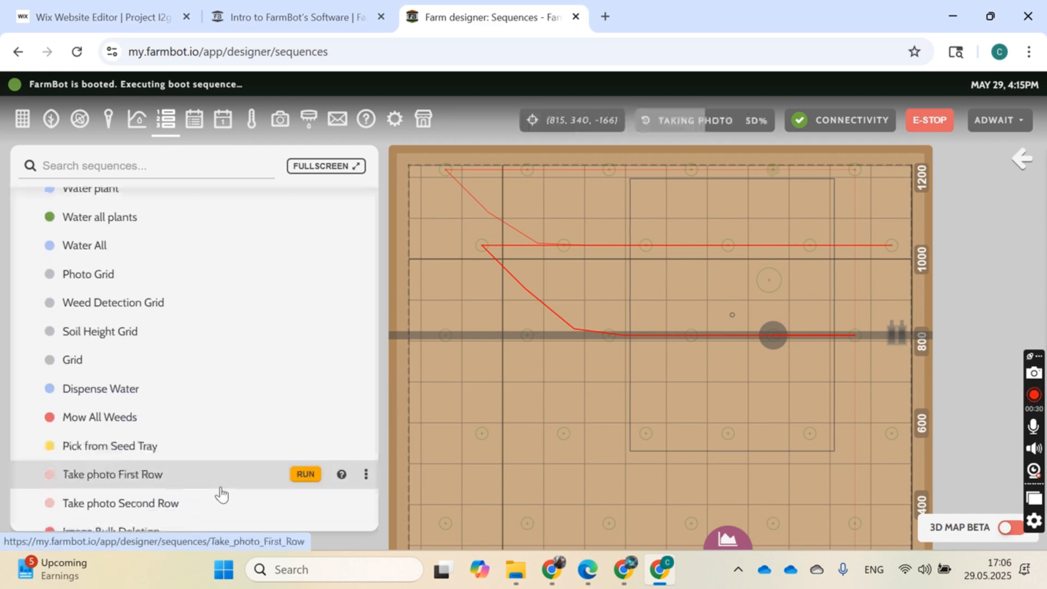
pyautogui.scroll(5, 219, 495)
pyautogui.scroll(-10, 220, 494)
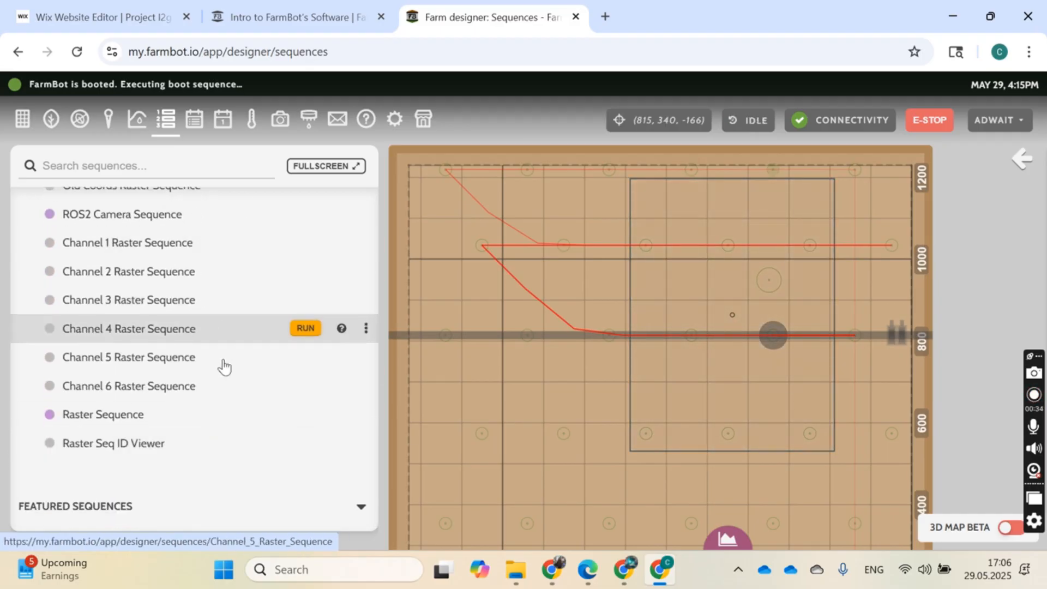
pyautogui.scroll(14, 226, 398)
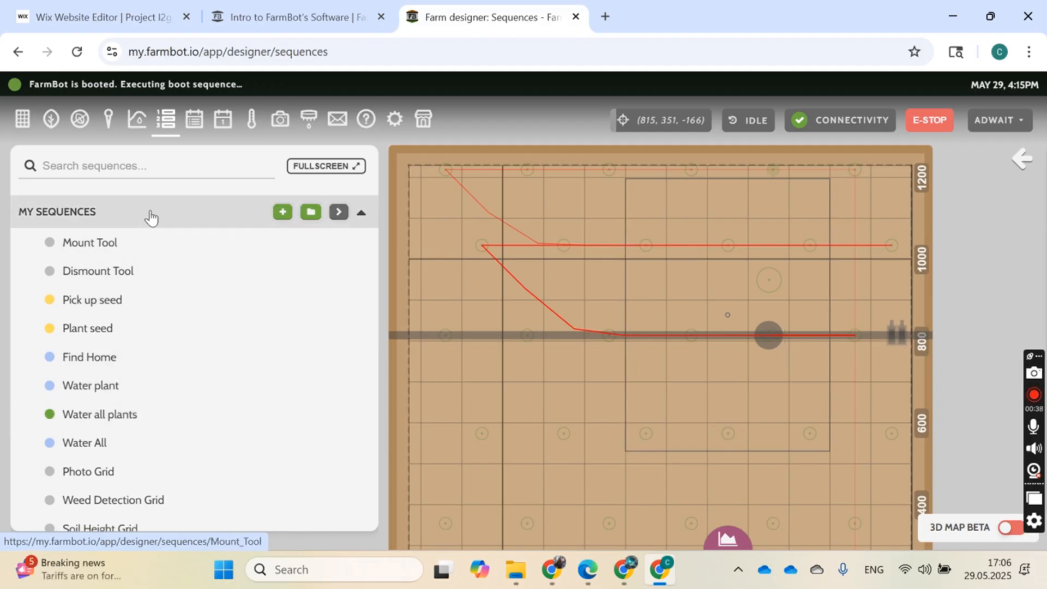
pyautogui.click(282, 213)
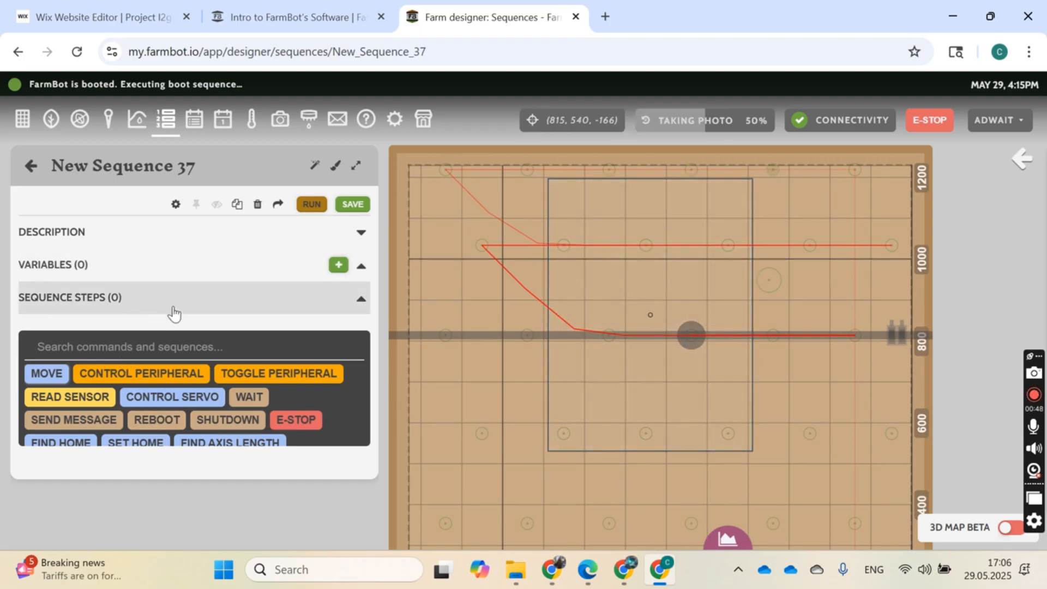
# - Add a Wait command as the first step of the new sequence and set its time to 1000 milliseconds
pyautogui.click(249, 398)
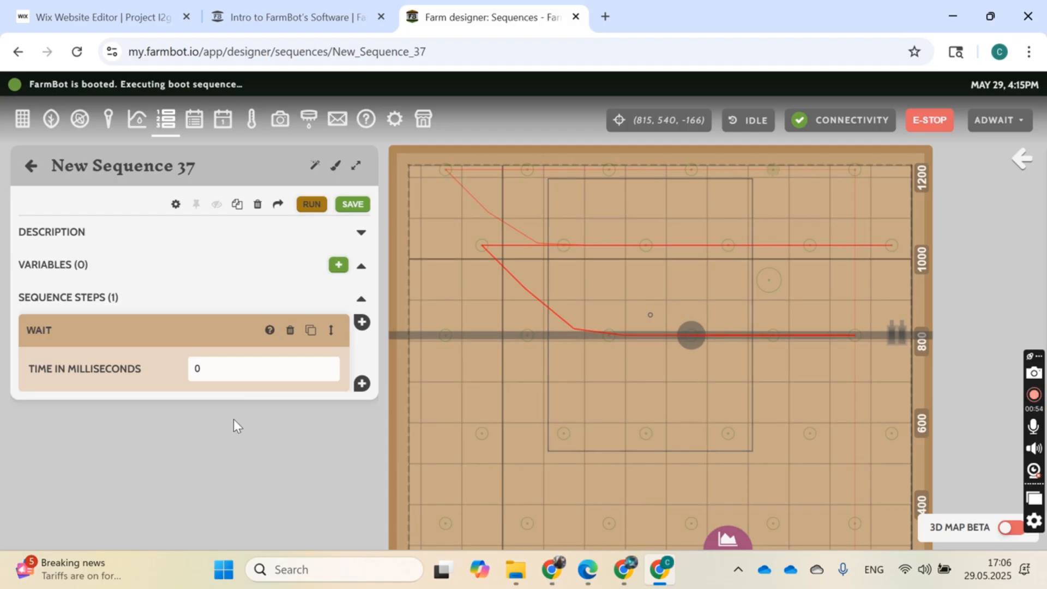
pyautogui.click(213, 370)
pyautogui.press('BackSpace')
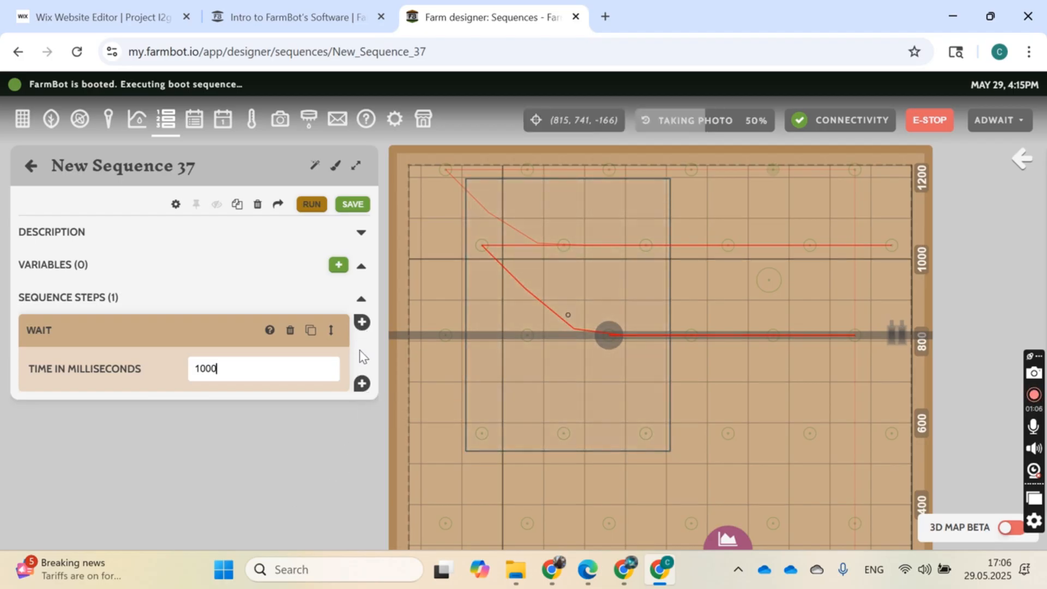
# - Add a Move command after the wait and set its location to the map point "Row 1, plant 1"
pyautogui.click(361, 383)
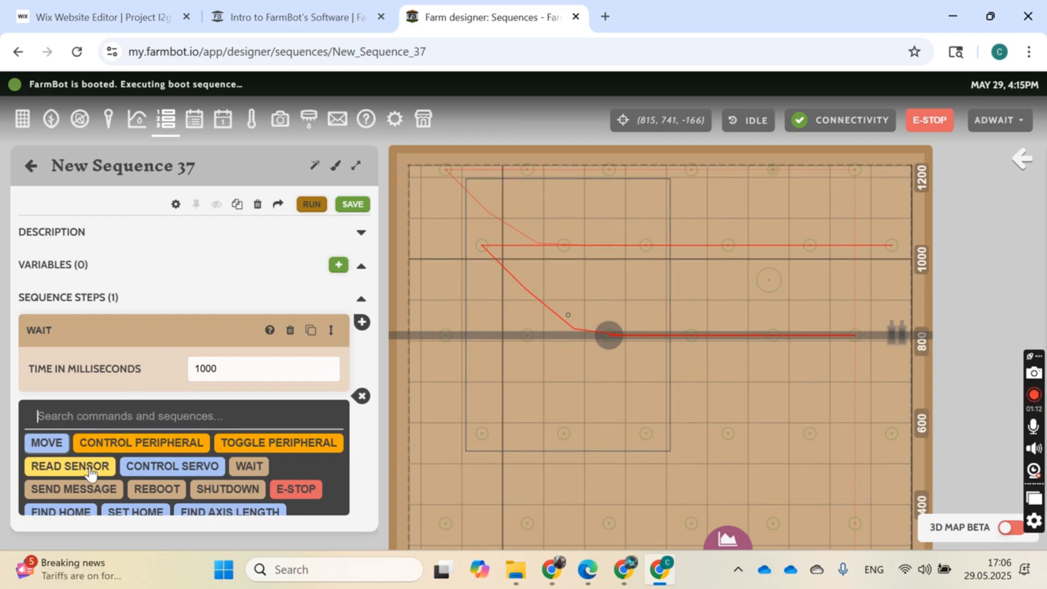
pyautogui.click(47, 442)
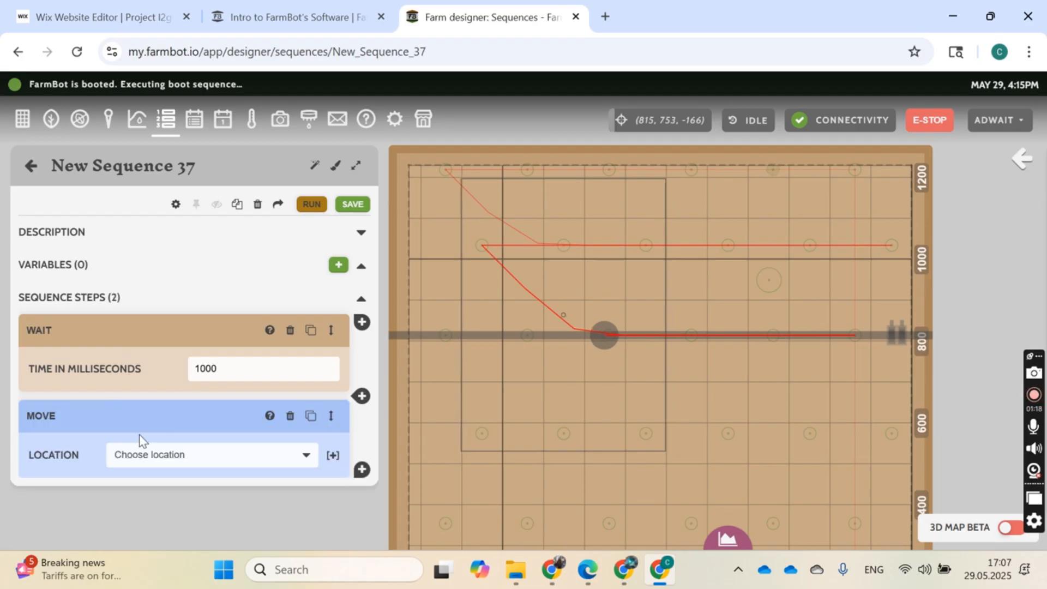
pyautogui.click(215, 456)
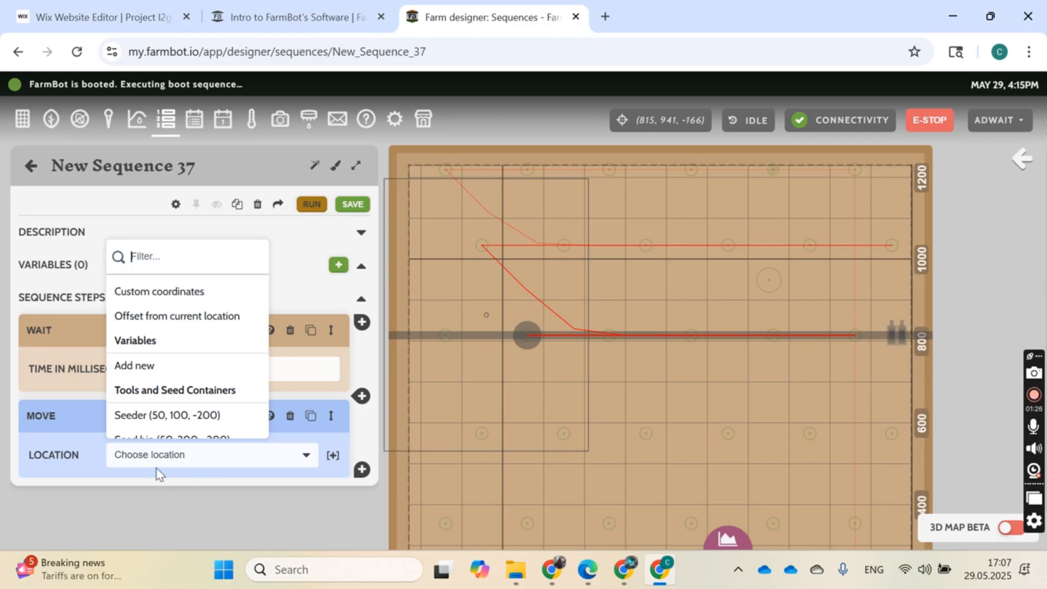
pyautogui.scroll(-5, 213, 375)
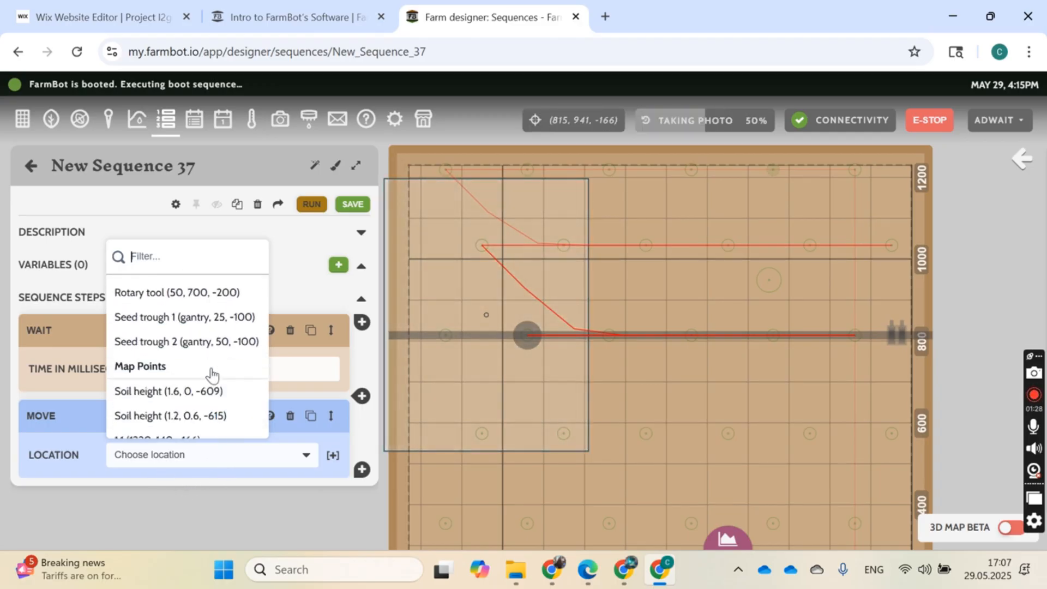
pyautogui.scroll(-2, 213, 375)
pyautogui.scroll(-2, 213, 375)
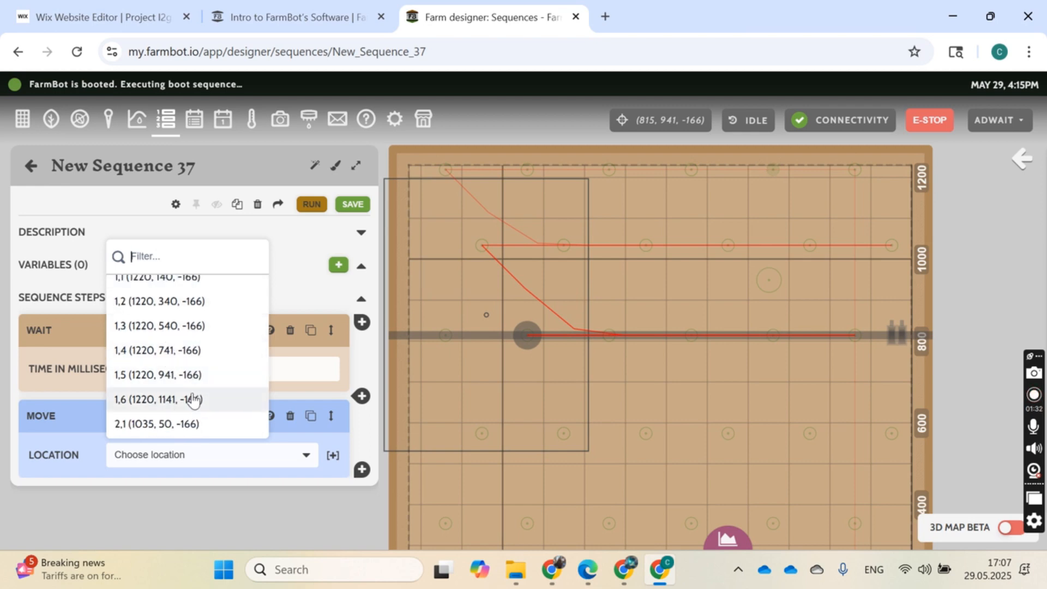
pyautogui.scroll(-8, 192, 400)
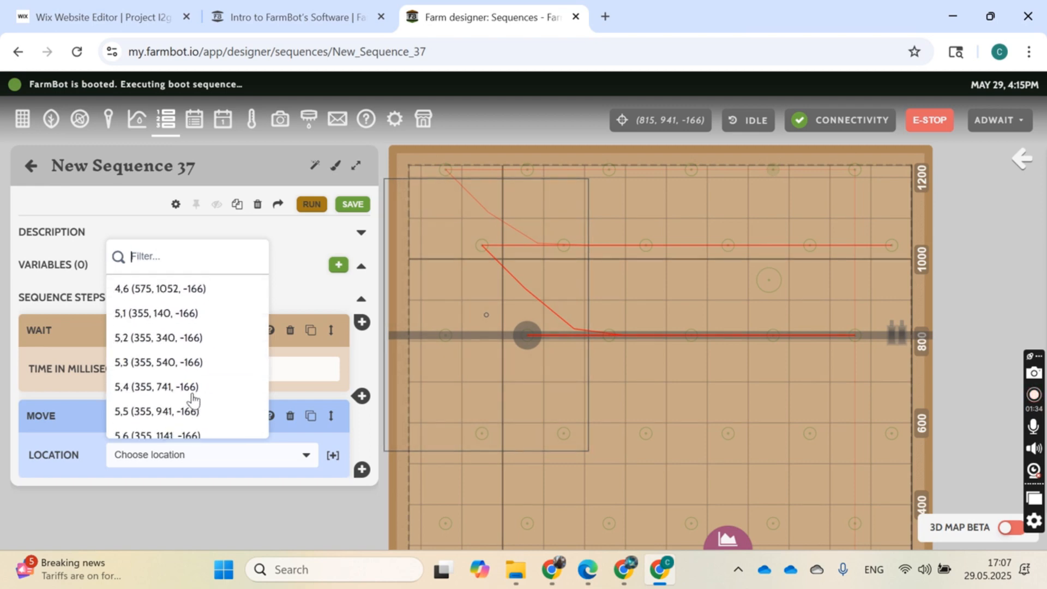
pyautogui.scroll(-5, 192, 400)
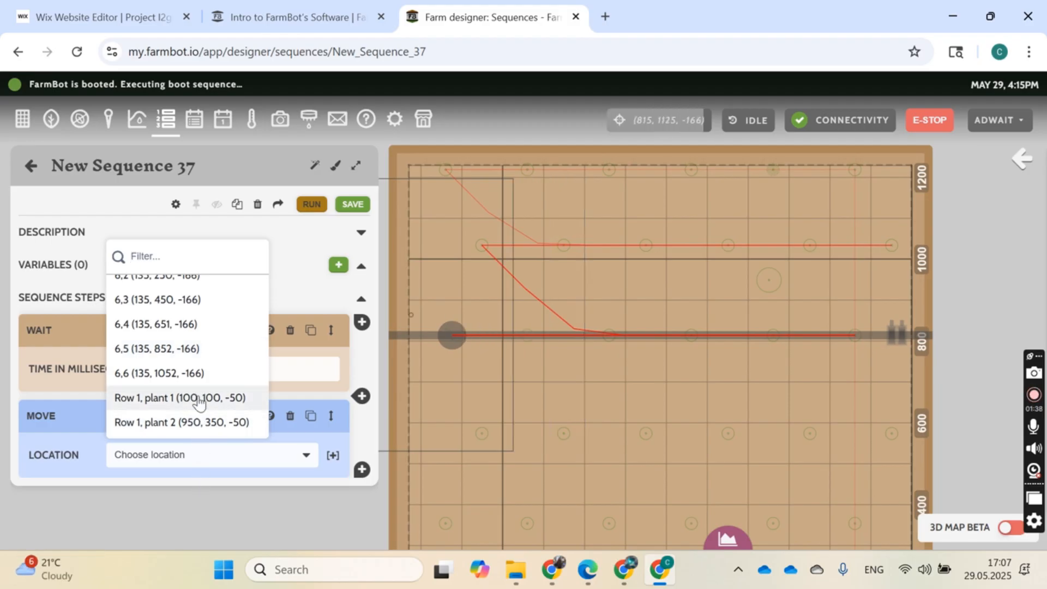
pyautogui.click(198, 398)
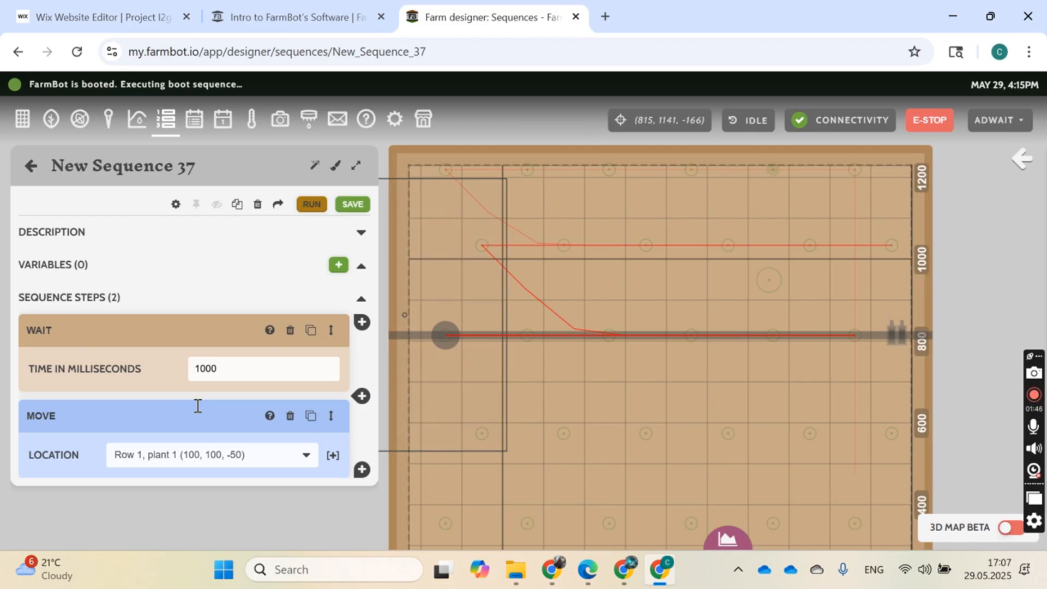
# - Add a Take Photo command after the move, followed by a Wait command of 2000 milliseconds
pyautogui.click(362, 470)
pyautogui.scroll(-2, 183, 394)
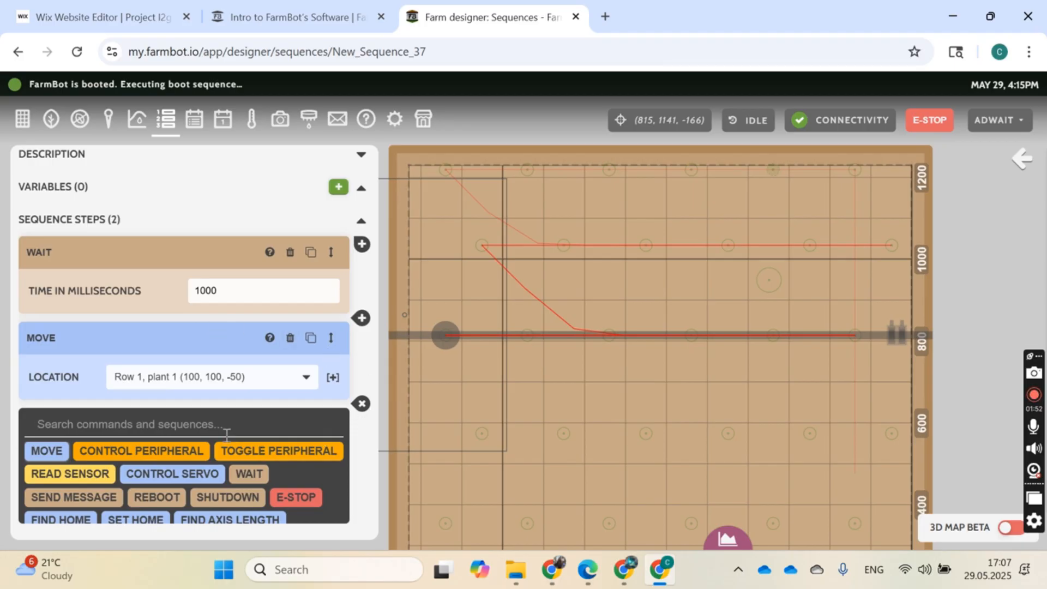
pyautogui.scroll(-3, 188, 466)
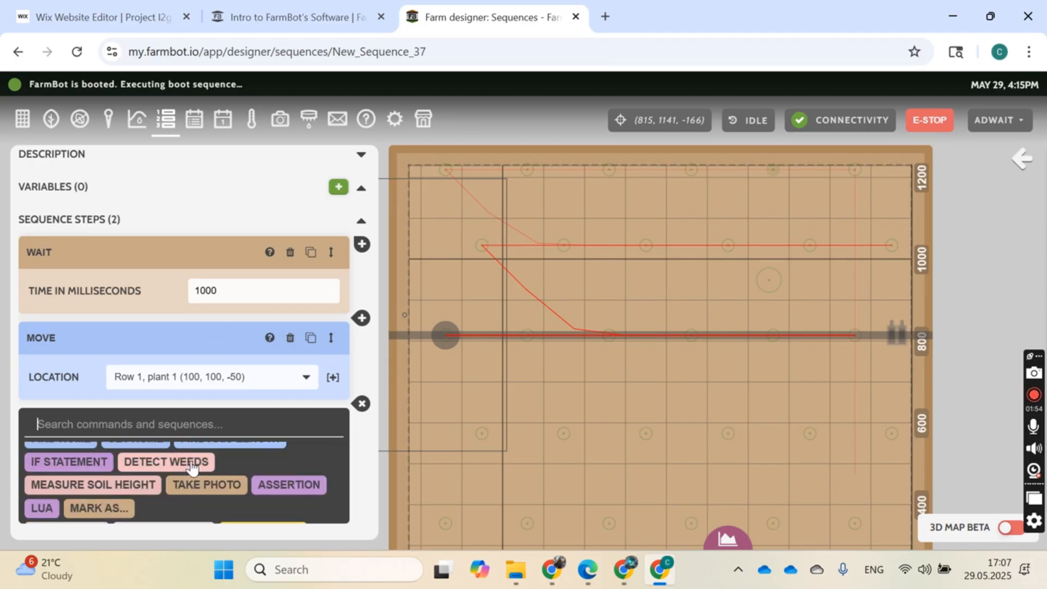
pyautogui.click(211, 491)
pyautogui.scroll(-1, 131, 408)
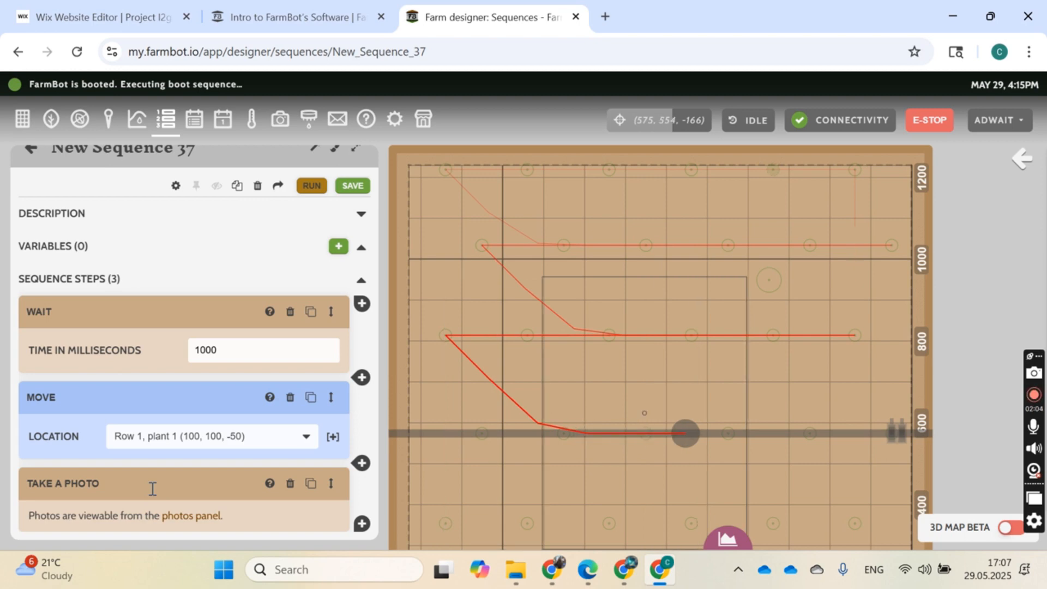
pyautogui.click(362, 523)
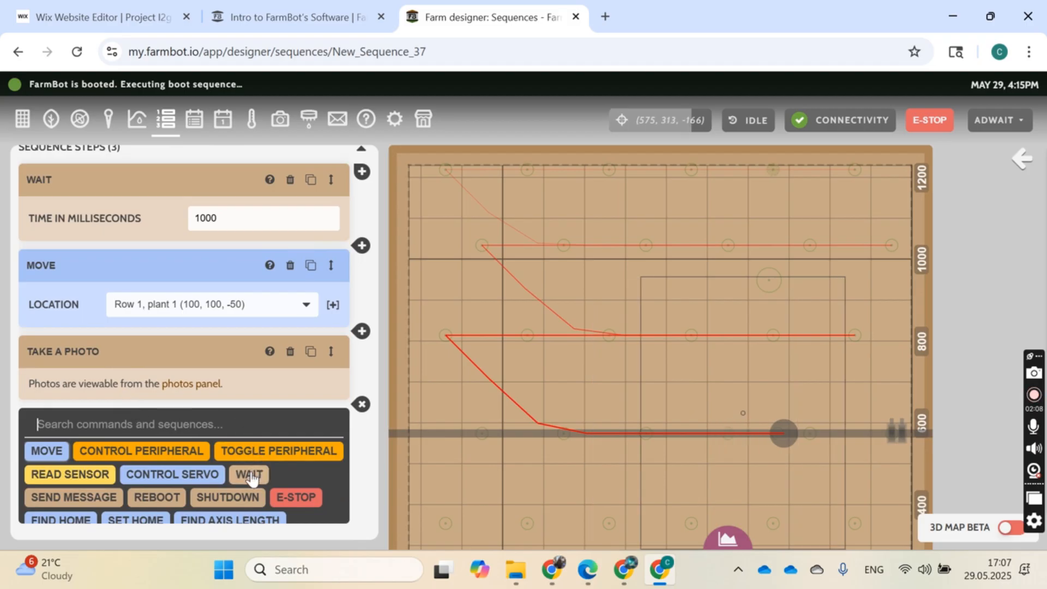
pyautogui.click(250, 475)
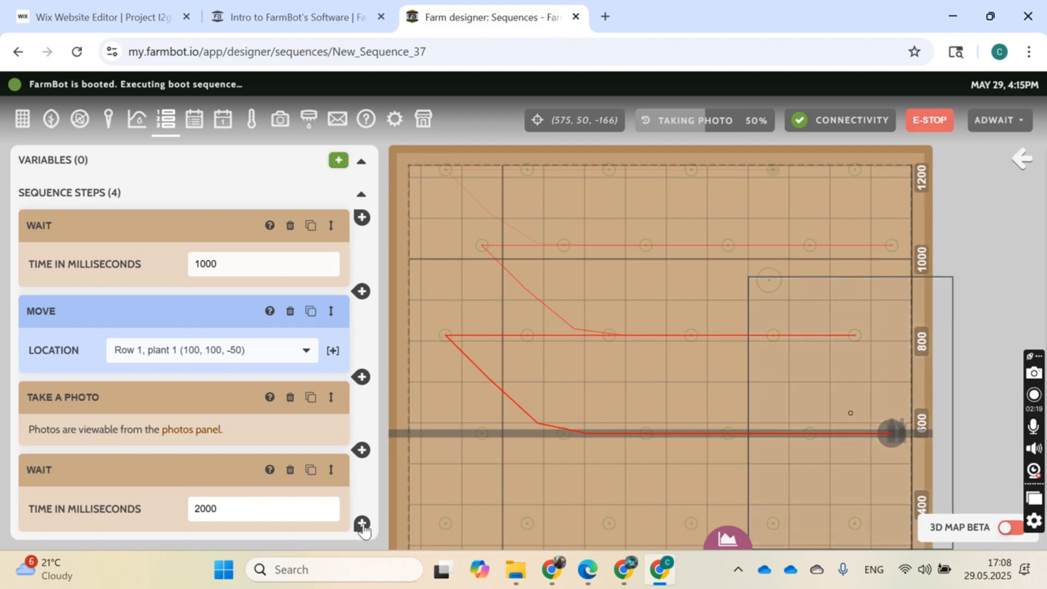
# - Add a Move command after the 2000 ms wait and set its location to the map point "Row 1, plant 2"
pyautogui.click(361, 524)
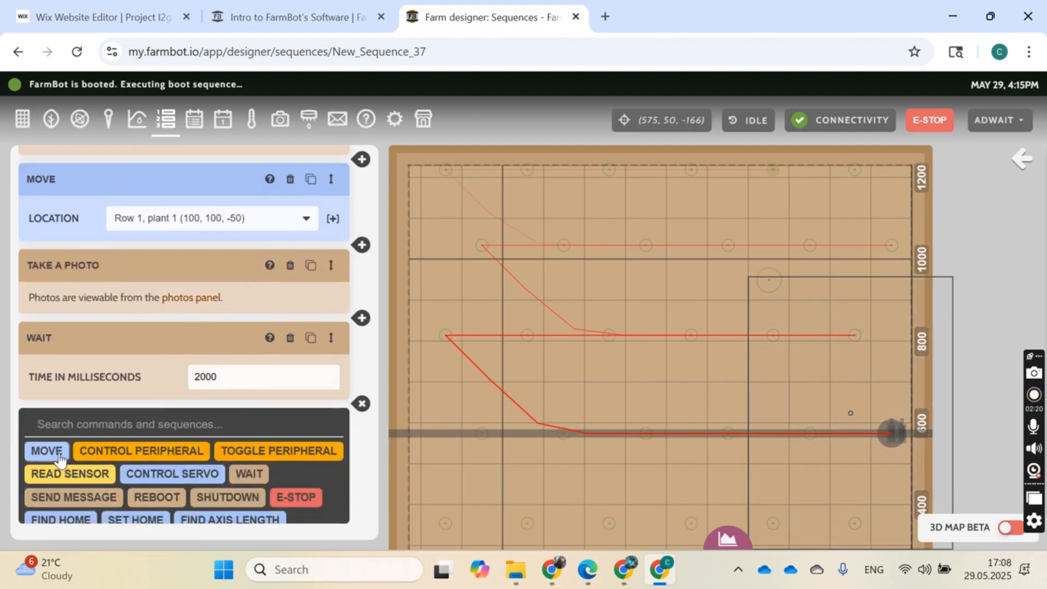
pyautogui.click(59, 453)
pyautogui.scroll(-2, 215, 473)
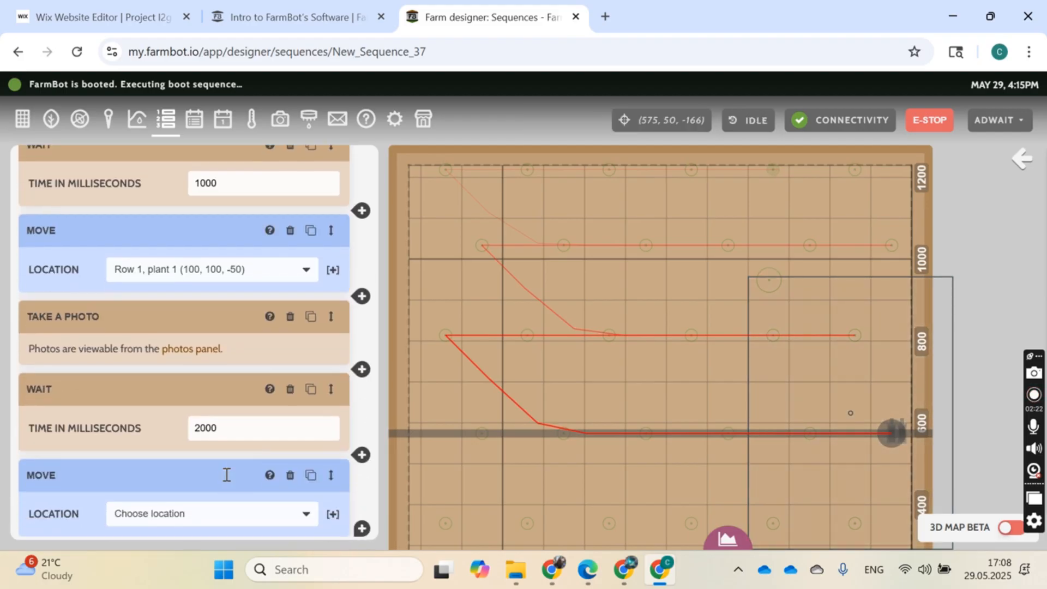
pyautogui.click(172, 524)
pyautogui.scroll(-10, 203, 431)
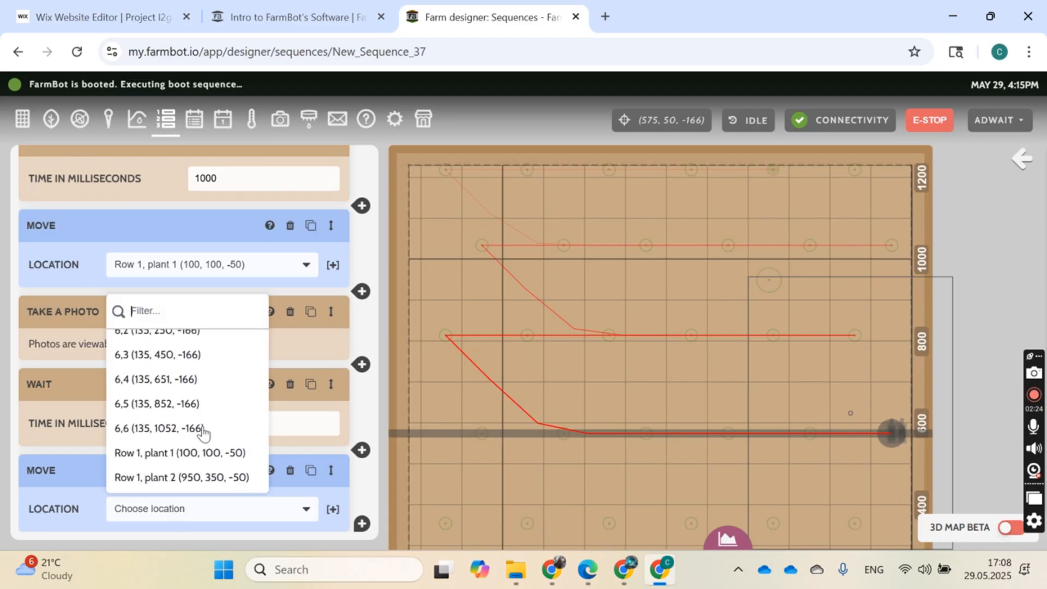
pyautogui.click(205, 477)
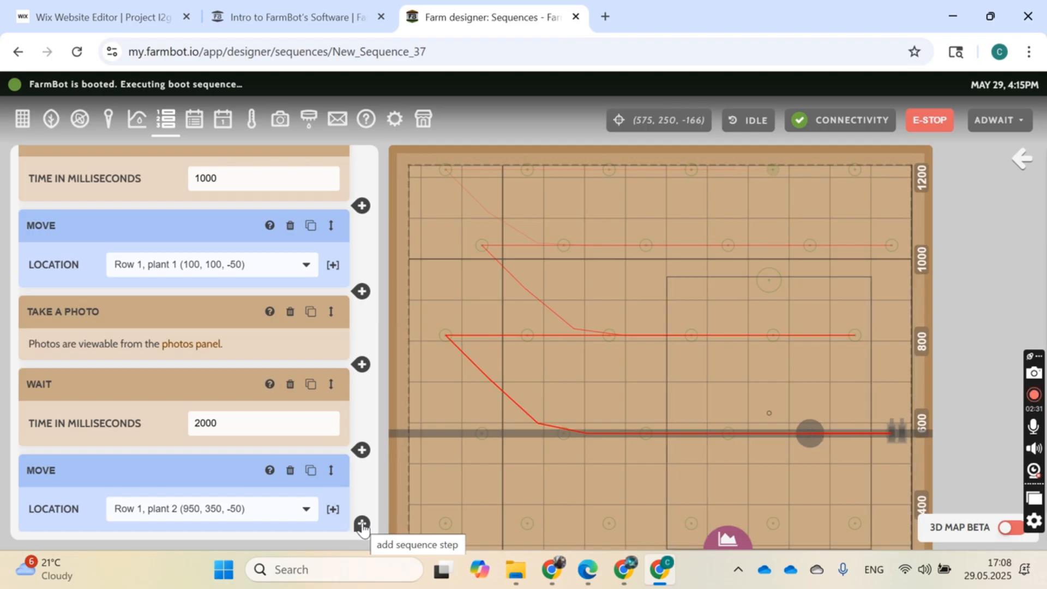
# - Add a Wait command after the move to plant 2 and set its time to 3000 milliseconds
pyautogui.click(361, 524)
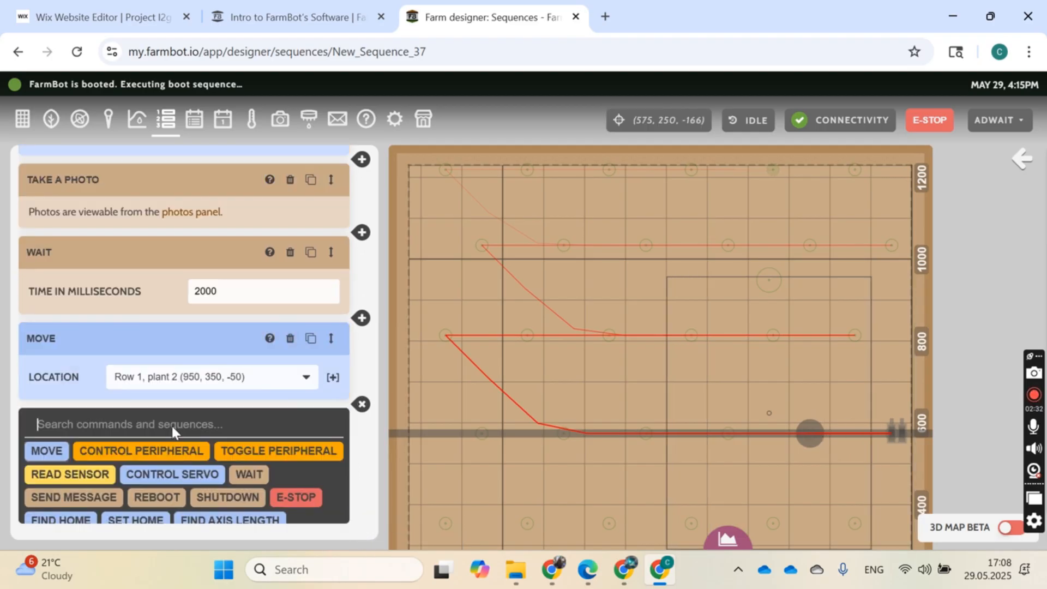
pyautogui.click(249, 474)
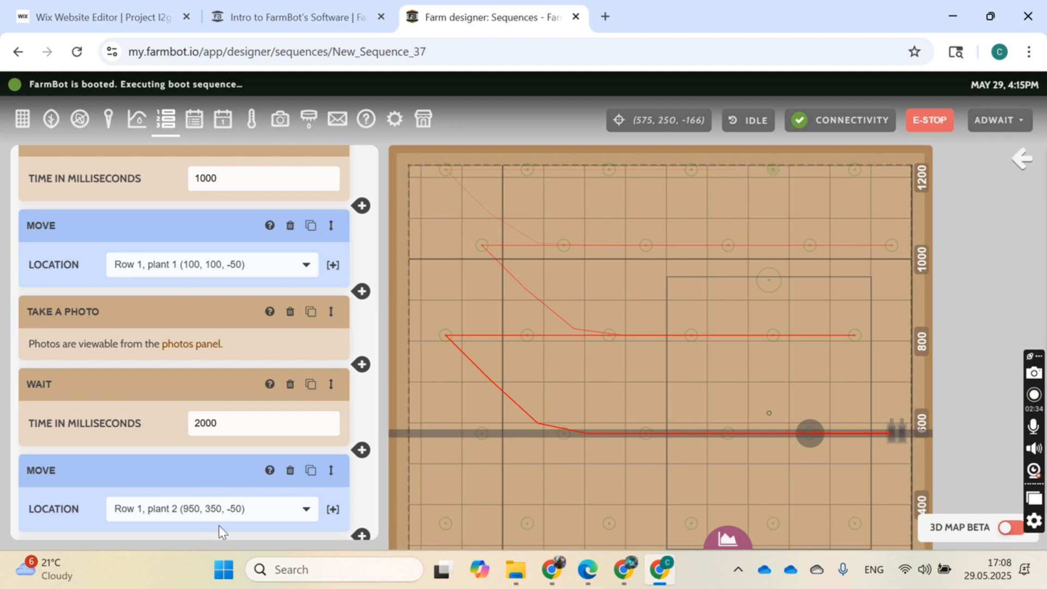
pyautogui.click(206, 512)
pyautogui.press('BackSpace')
pyautogui.write('3000')
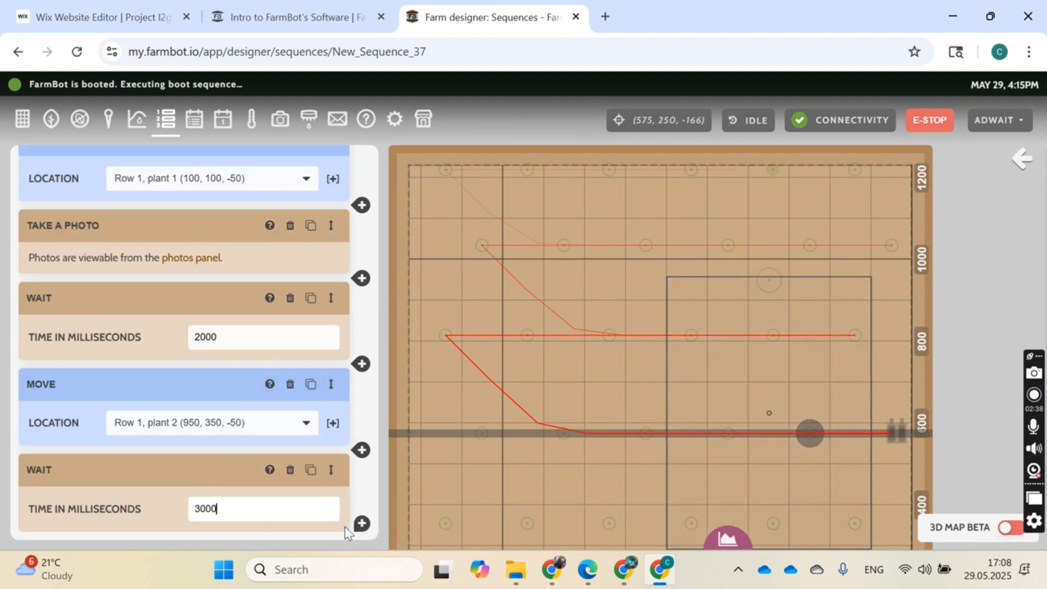
# - Append a Move command that uses an offset from the current location, with a Y offset of 100
pyautogui.click(362, 523)
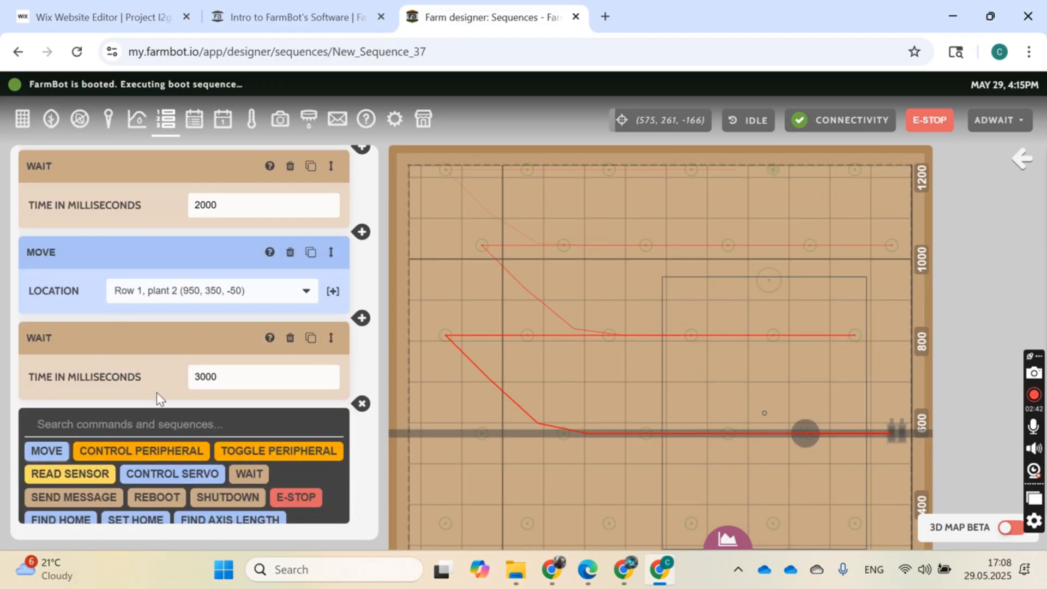
pyautogui.click(48, 450)
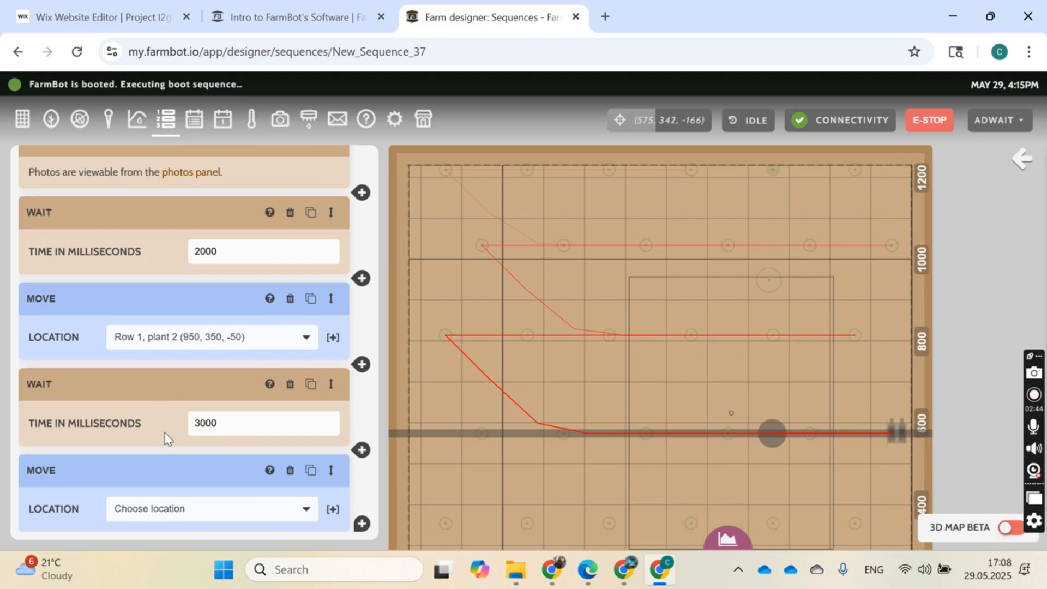
pyautogui.click(218, 508)
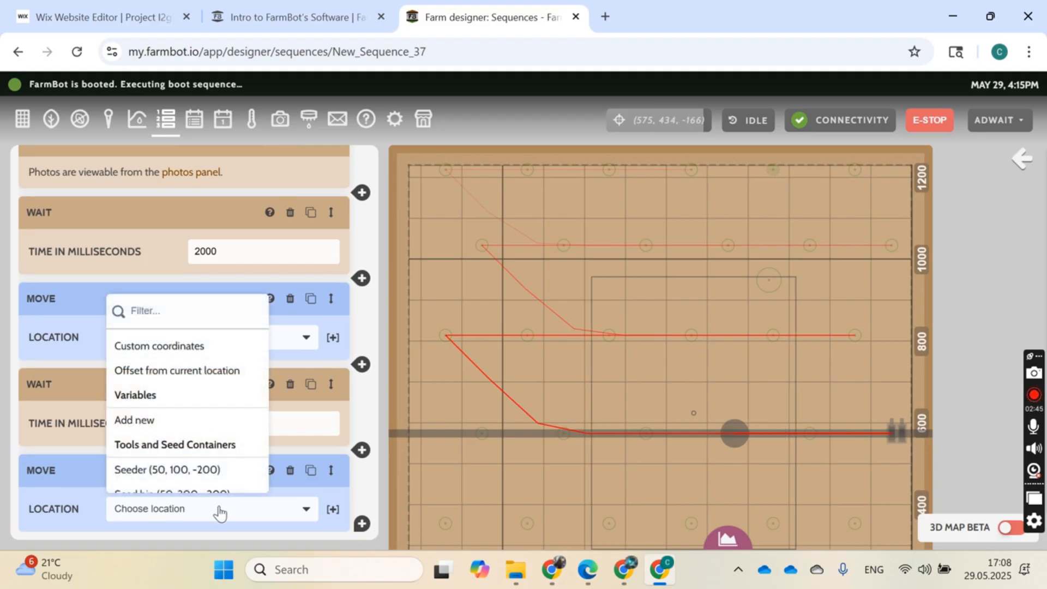
pyautogui.click(188, 371)
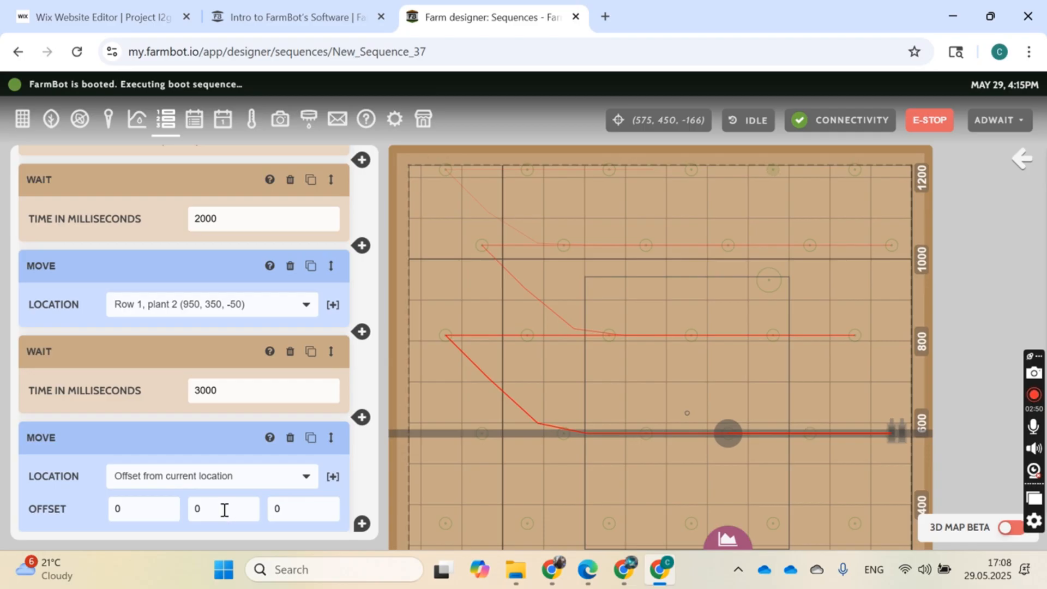
pyautogui.write('100')
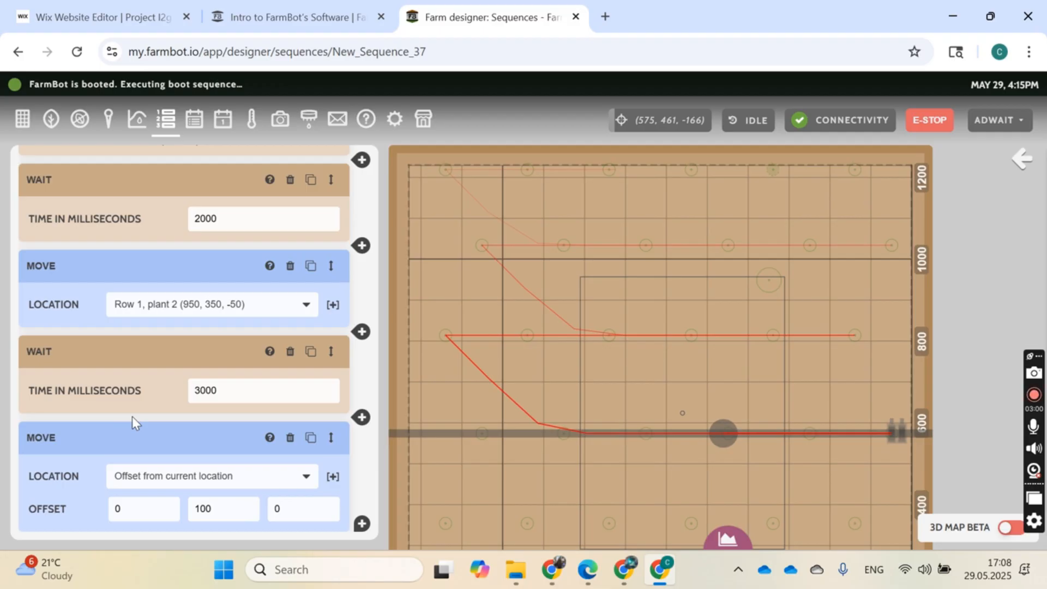
# - Rename the sequence as "my test sequence" and save it
pyautogui.scroll(5, 132, 416)
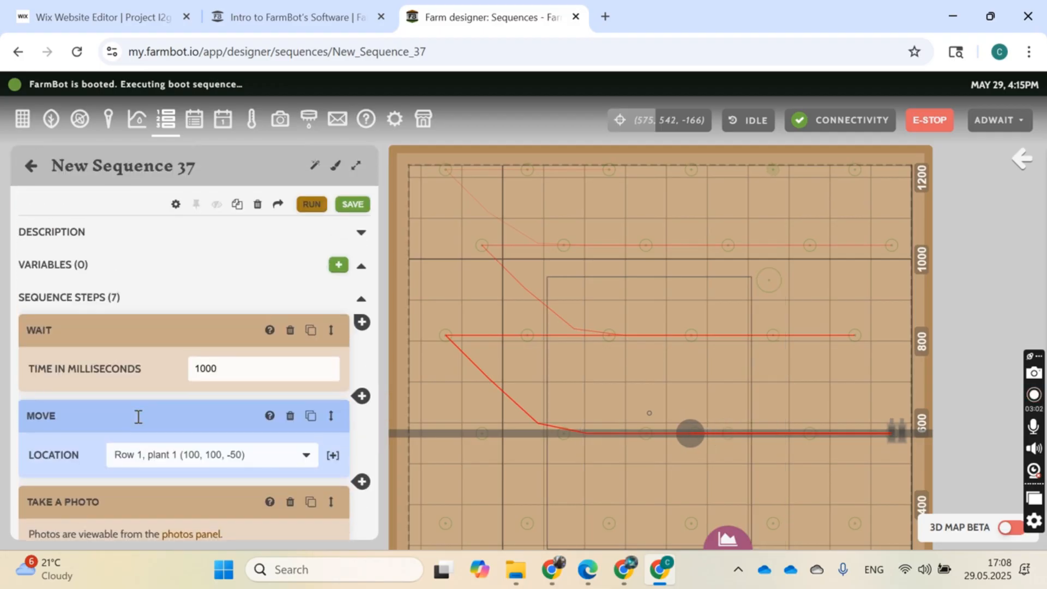
pyautogui.click(150, 158)
pyautogui.moveTo(151, 164); pyautogui.dragTo(53, 170)
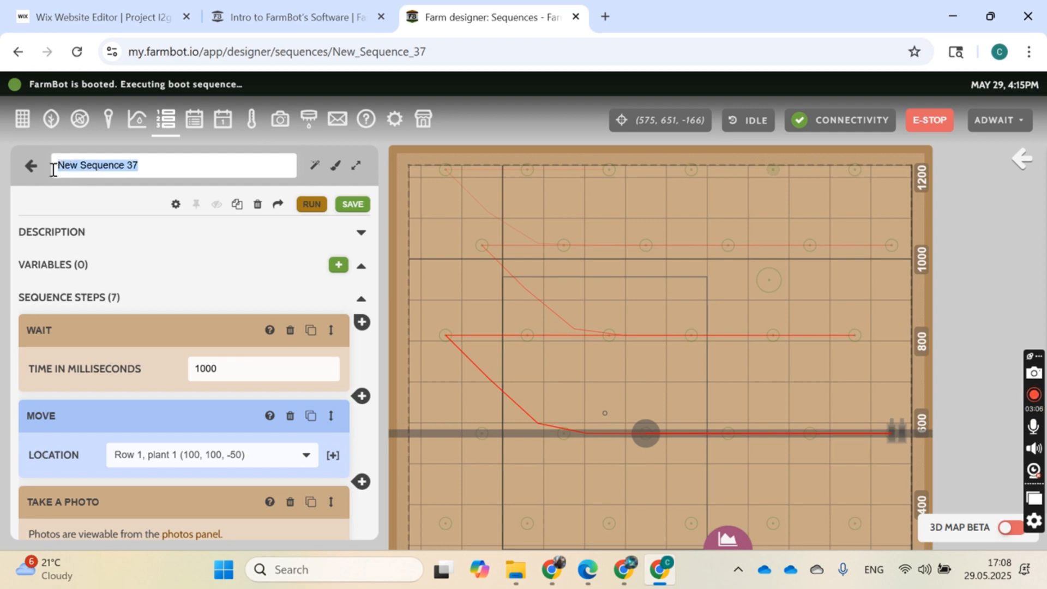
pyautogui.write('my test sequence')
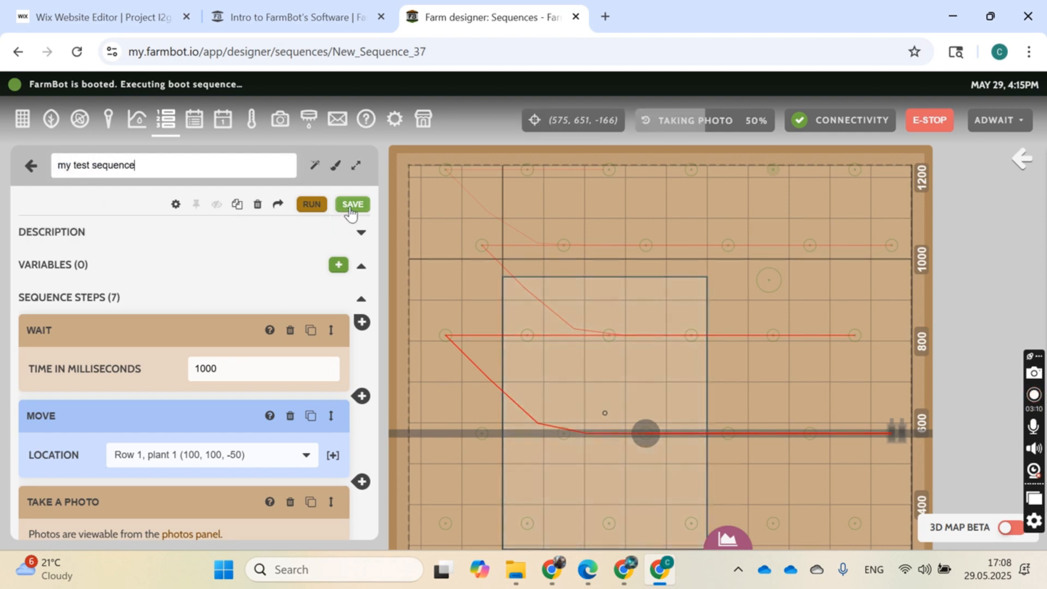
pyautogui.click(350, 205)
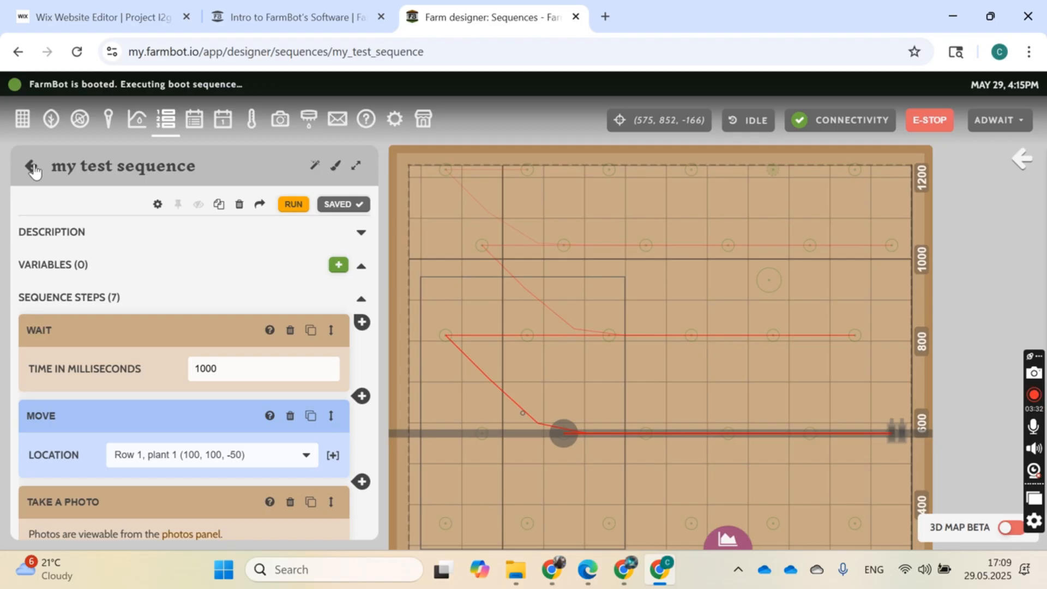
# - Find the saved sequence in the sequences list, and browse the photos taken by the FarmBot
pyautogui.click(32, 166)
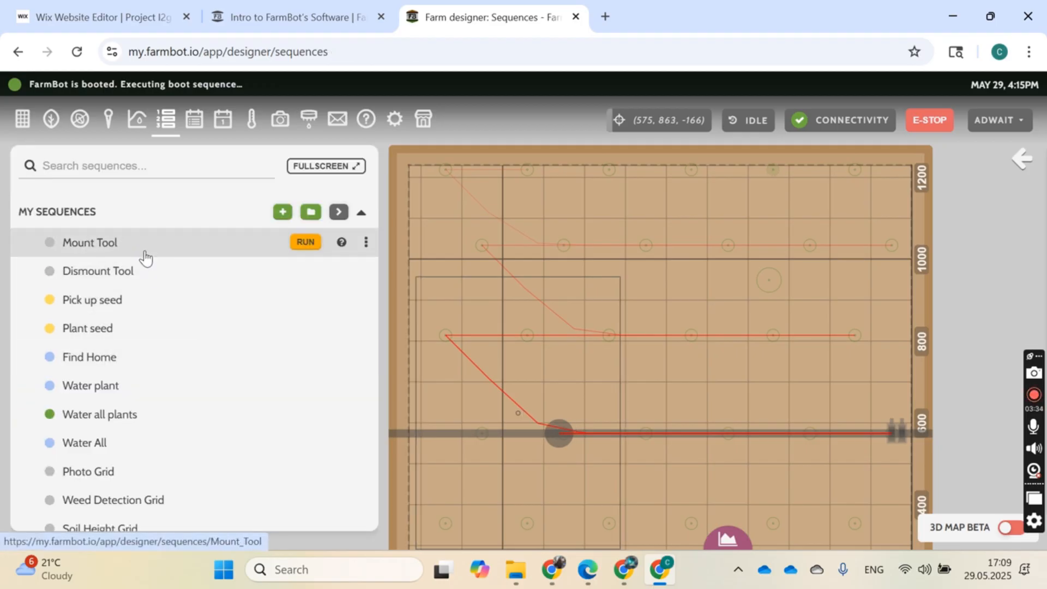
pyautogui.scroll(-15, 154, 366)
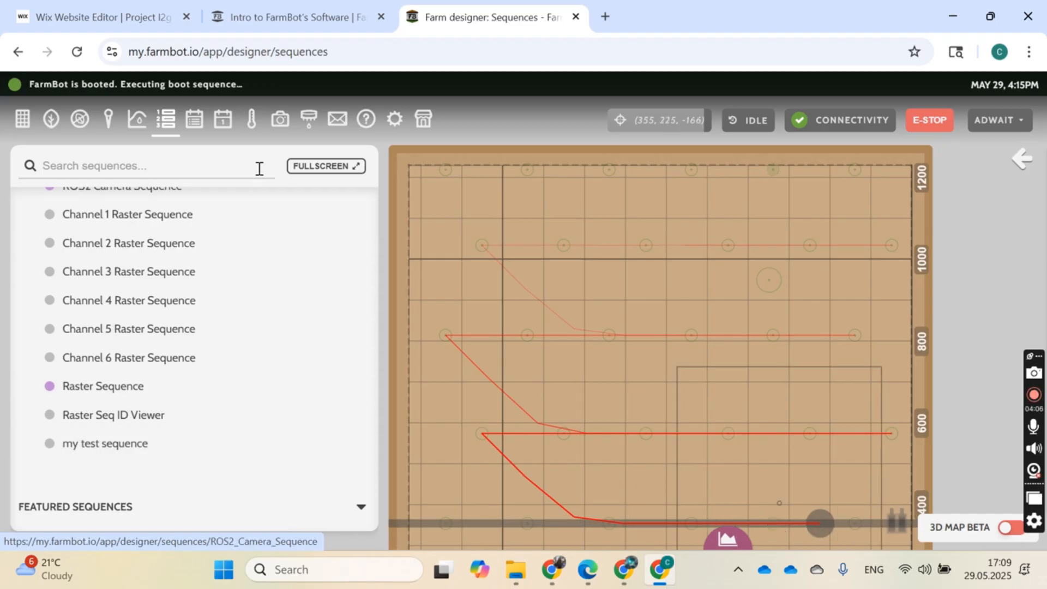
pyautogui.click(280, 125)
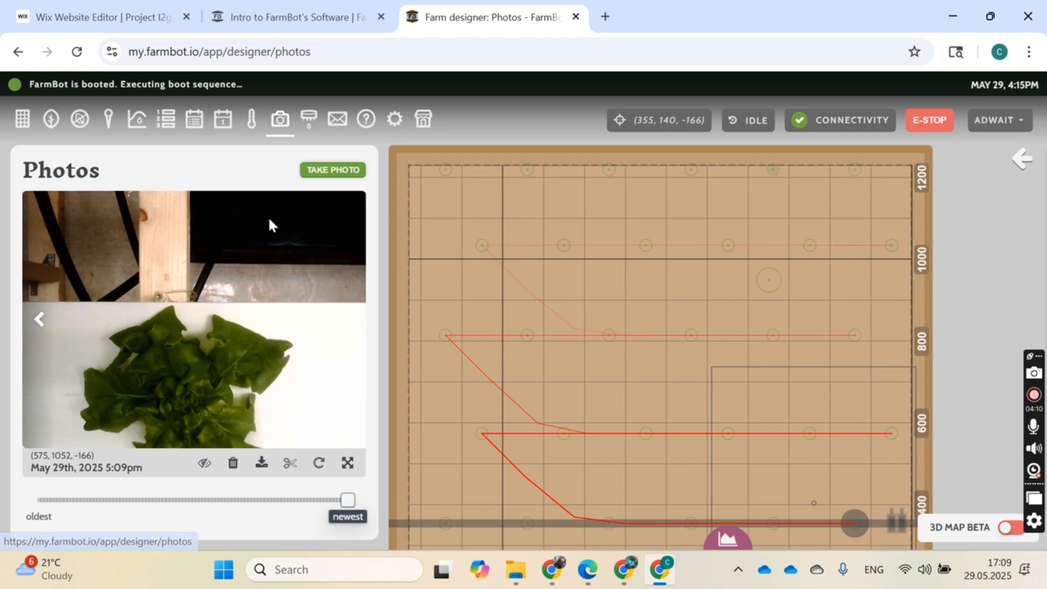
pyautogui.moveTo(346, 499); pyautogui.dragTo(136, 508)
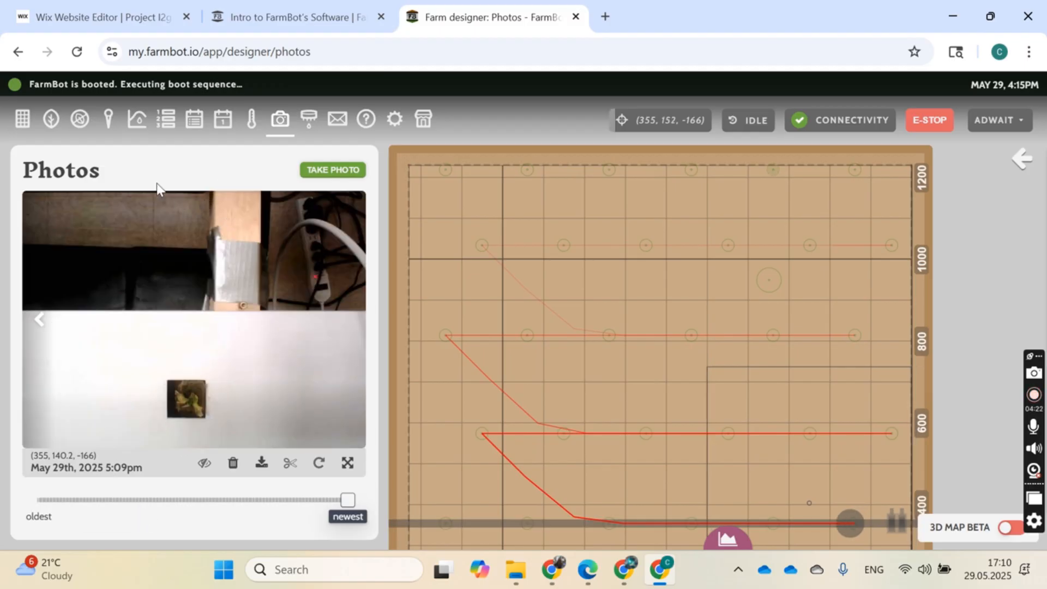
# - Open the Raster Sequence from the sequences list and examine its steps from the first Find Home to the final Reboot
pyautogui.click(164, 118)
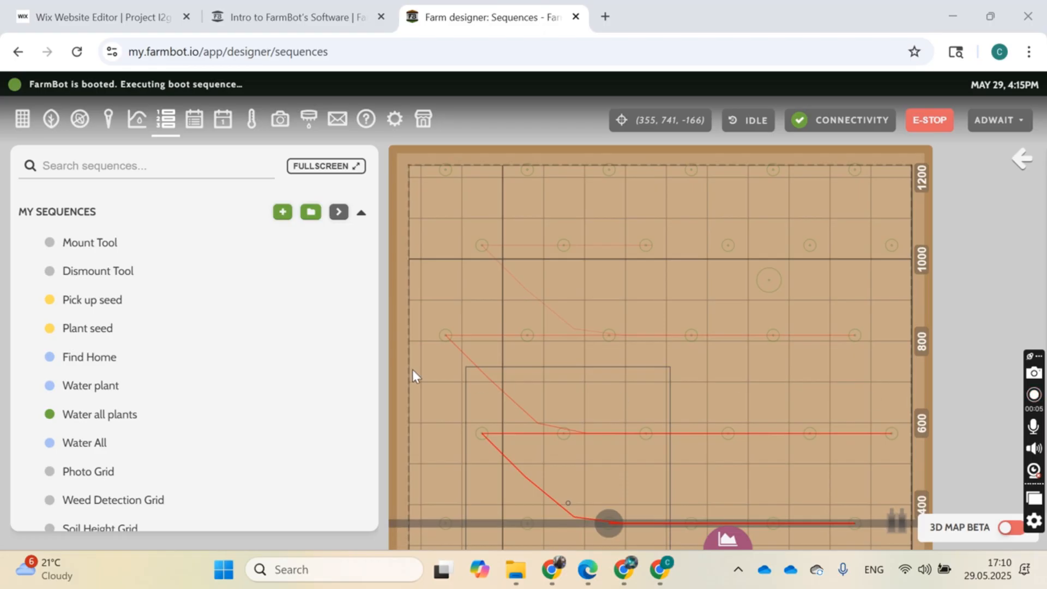
pyautogui.scroll(-15, 267, 371)
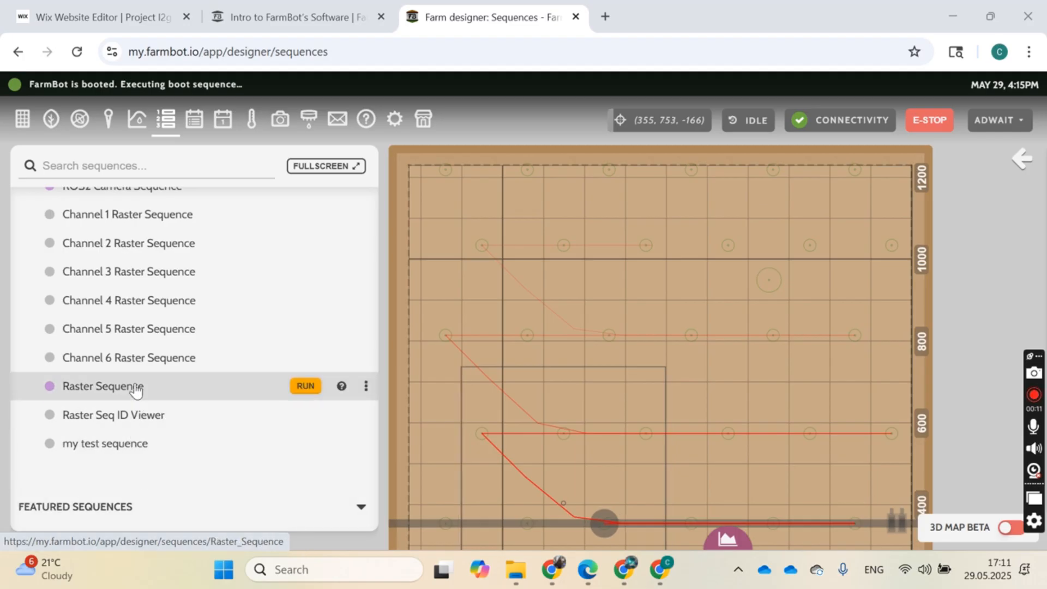
pyautogui.click(136, 389)
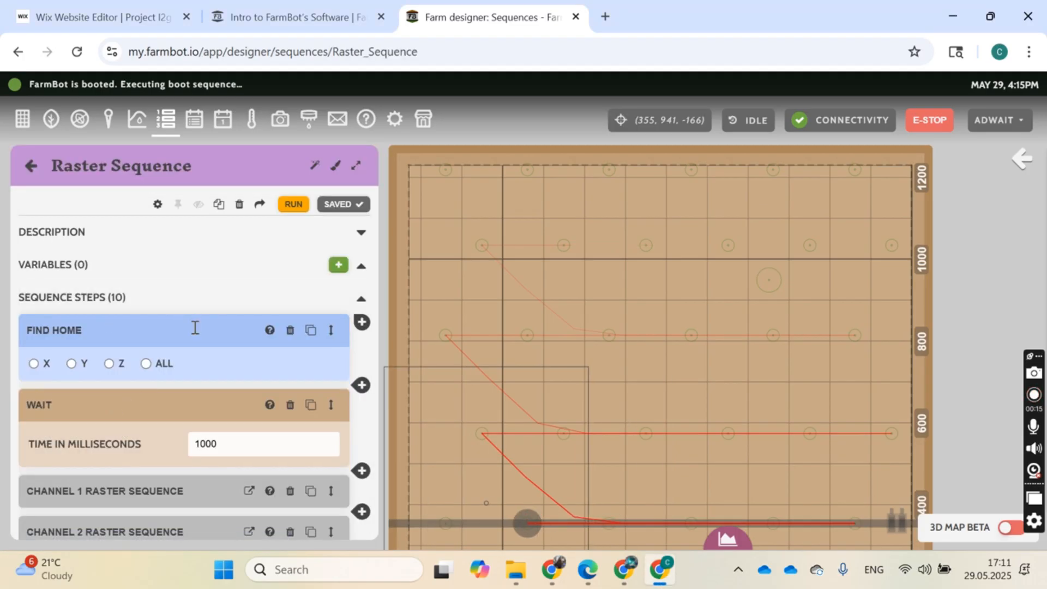
pyautogui.scroll(-2, 202, 376)
pyautogui.scroll(-3, 203, 383)
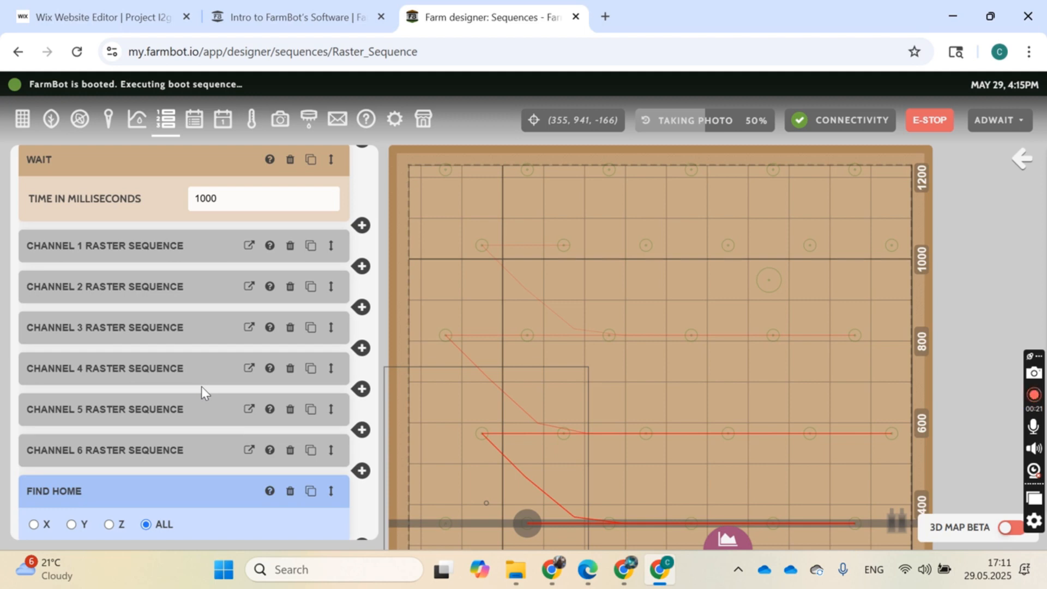
pyautogui.scroll(2, 206, 402)
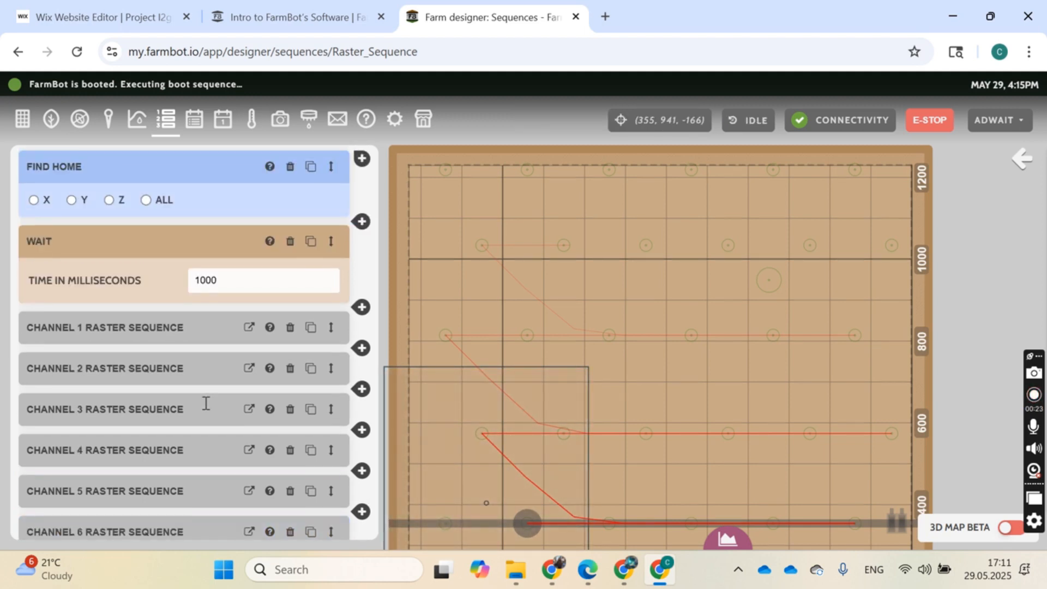
pyautogui.scroll(2, 205, 403)
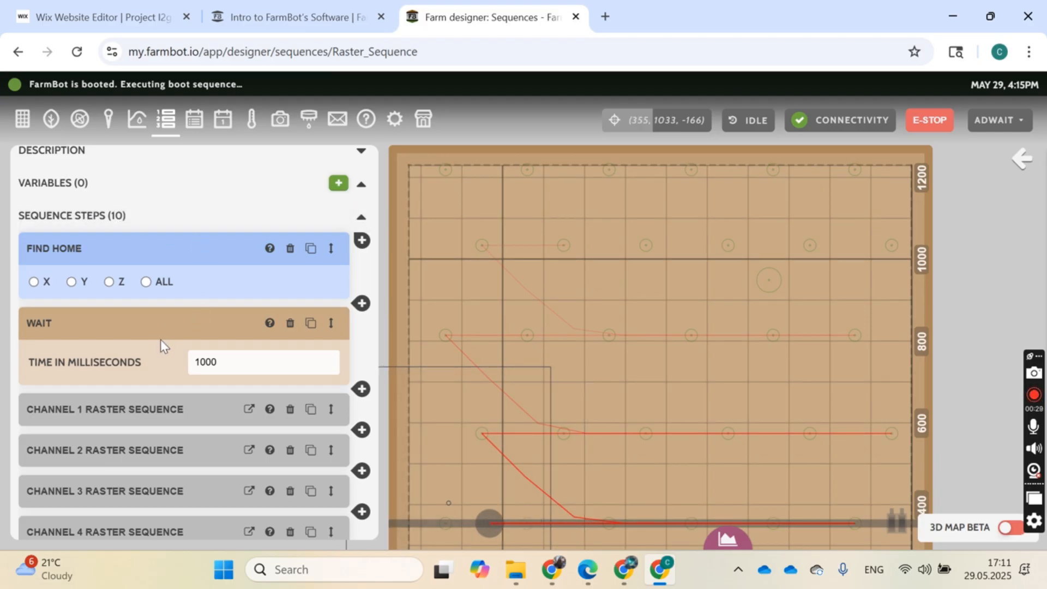
pyautogui.scroll(-4, 159, 345)
pyautogui.scroll(-2, 195, 268)
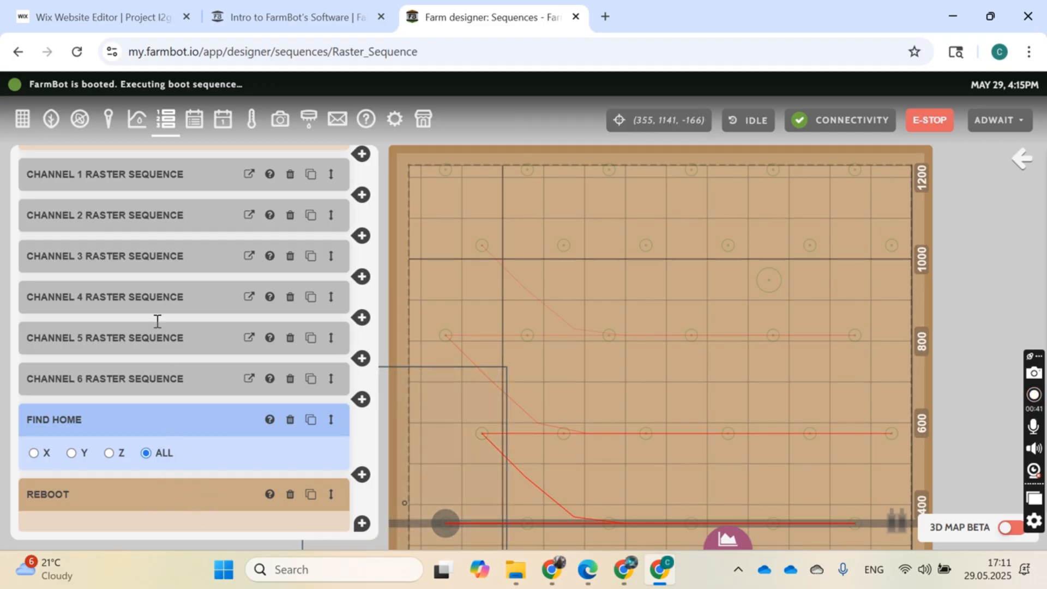
pyautogui.scroll(6, 156, 316)
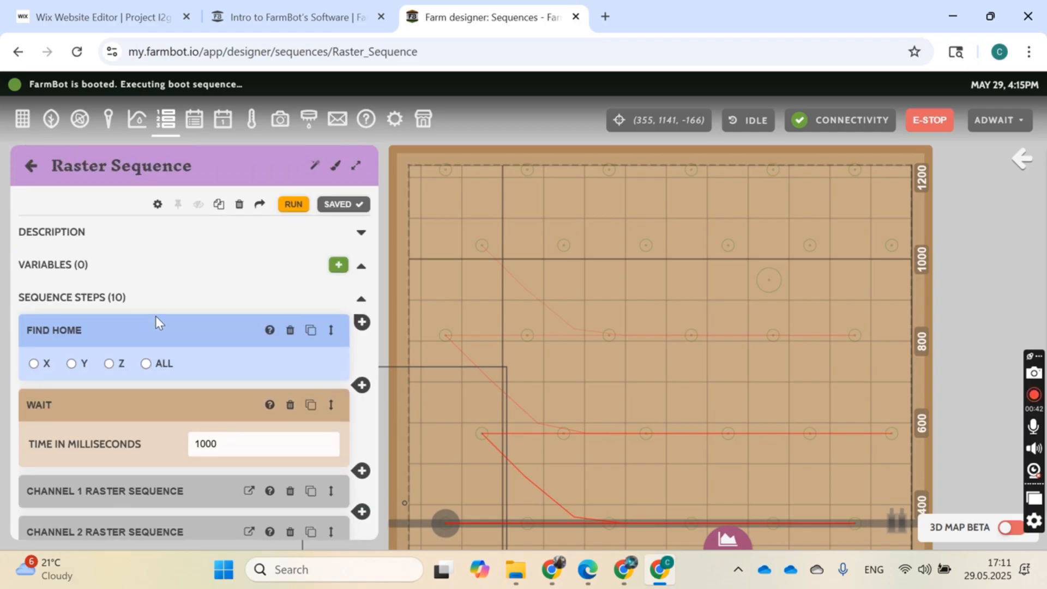
# - Open the Channel 1 Raster Sequence and examine its Wait, Move and ROS2 Camera Sequence steps
pyautogui.click(32, 173)
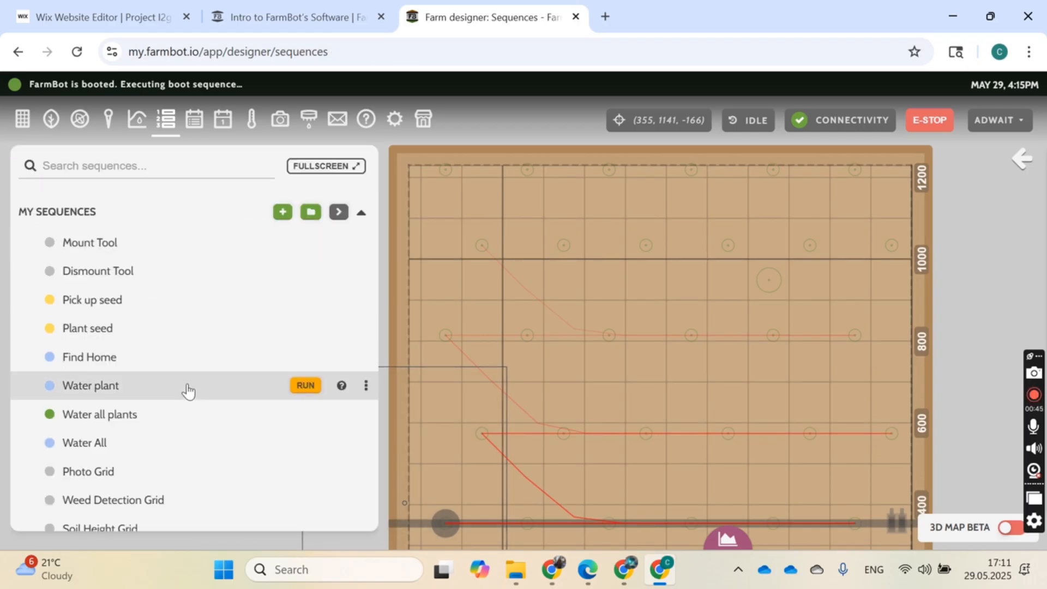
pyautogui.scroll(-15, 185, 404)
pyautogui.scroll(3, 174, 404)
pyautogui.click(165, 381)
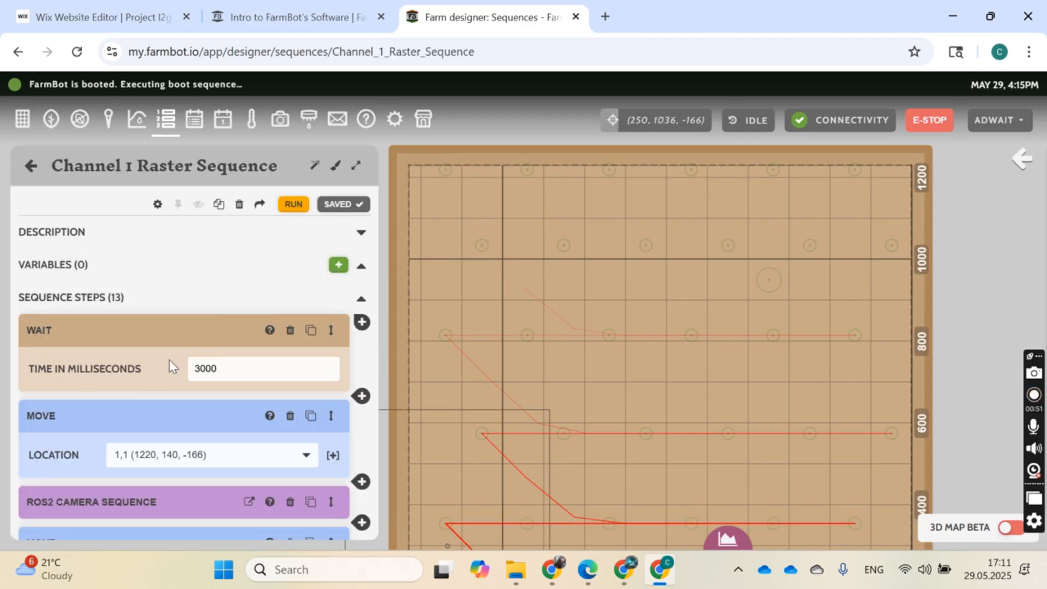
pyautogui.scroll(-1, 169, 359)
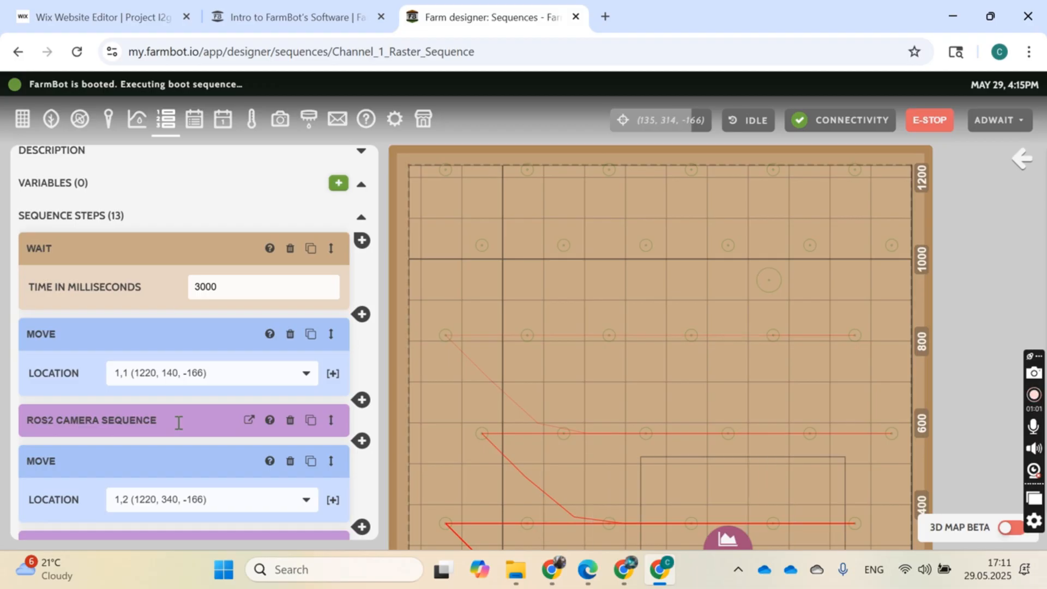
pyautogui.scroll(-1, 179, 423)
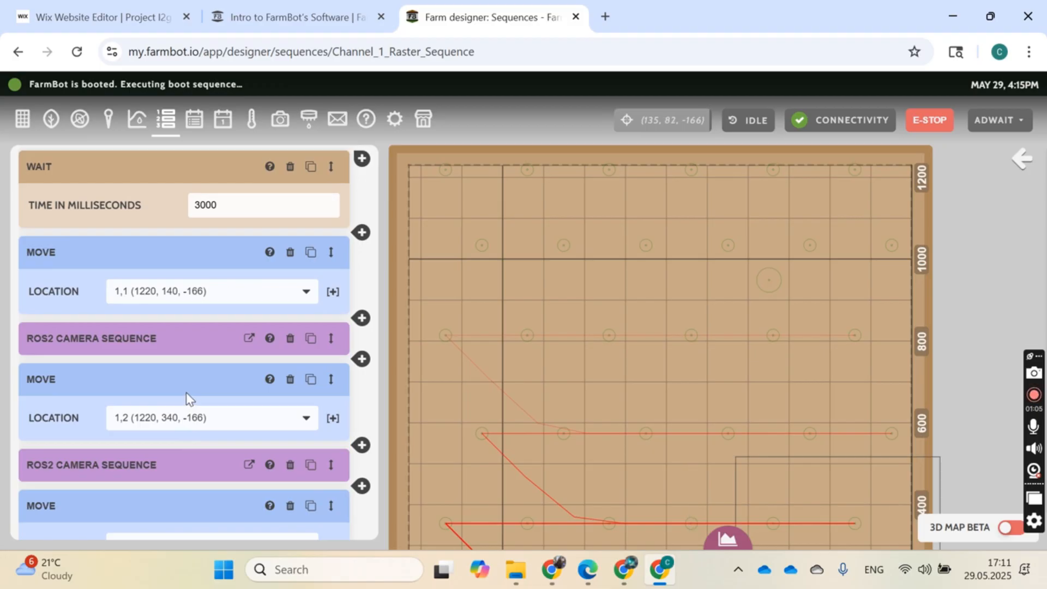
pyautogui.scroll(2, 187, 396)
pyautogui.scroll(-2, 187, 397)
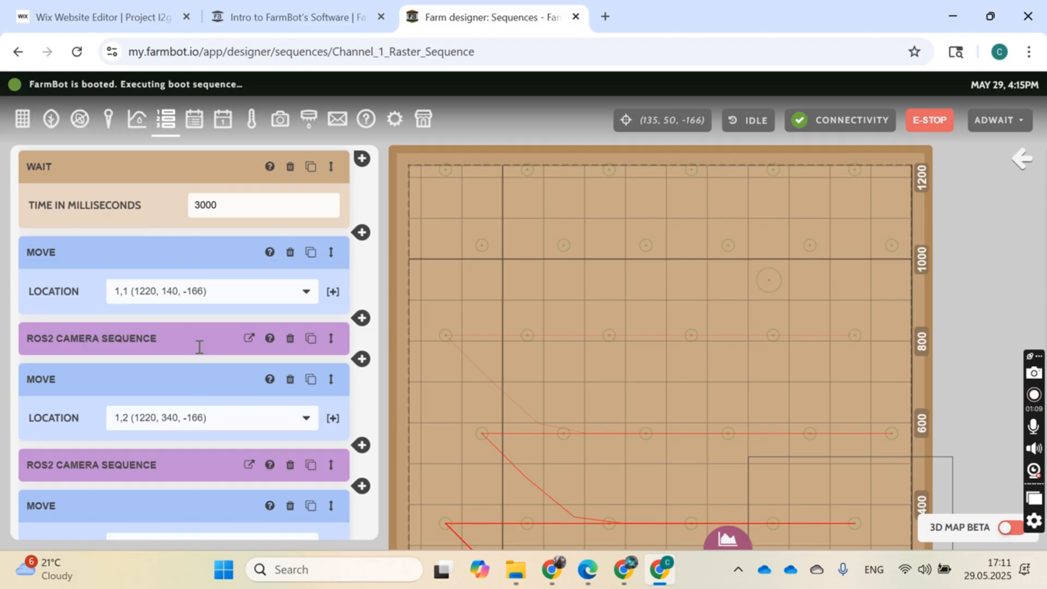
pyautogui.scroll(-8, 194, 384)
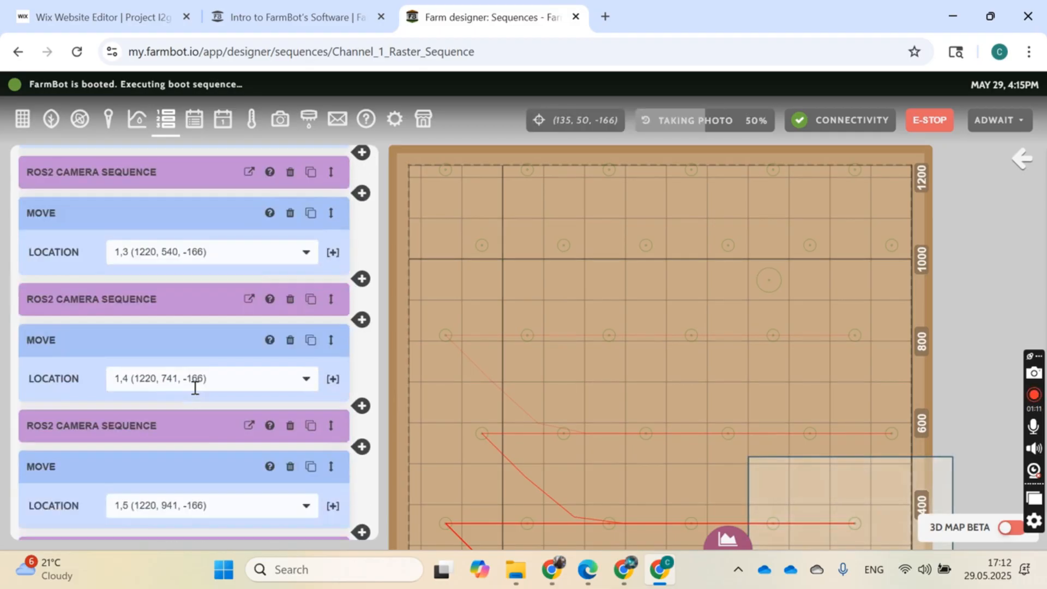
pyautogui.scroll(10, 195, 382)
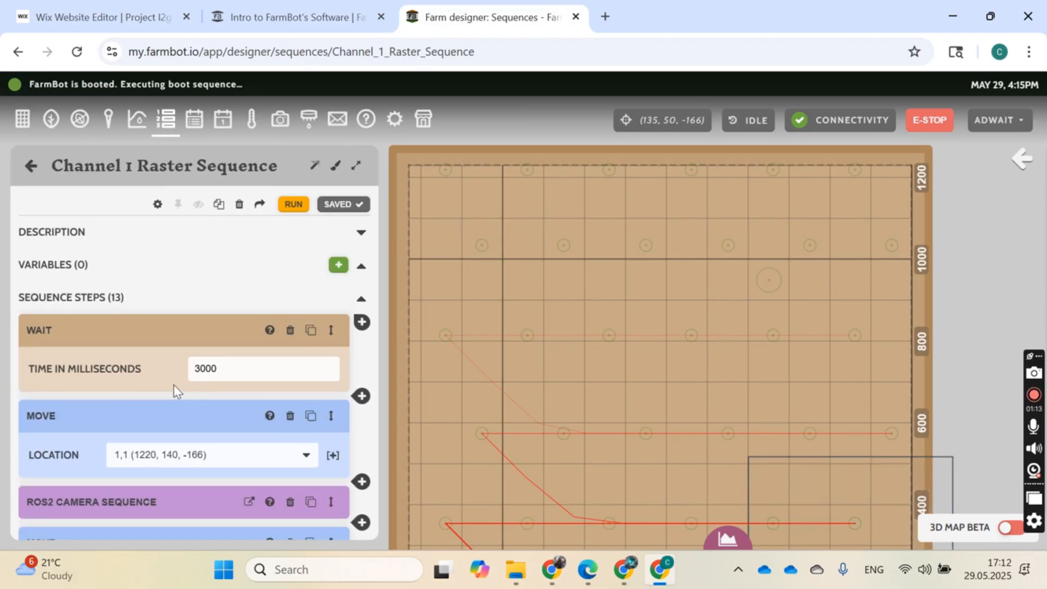
# - Open the ROS2 Camera Sequence, examine its description and steps, and return to the sequences list
pyautogui.click(31, 166)
pyautogui.scroll(-8, 101, 383)
pyautogui.scroll(-3, 102, 385)
pyautogui.scroll(3, 142, 392)
pyautogui.click(168, 362)
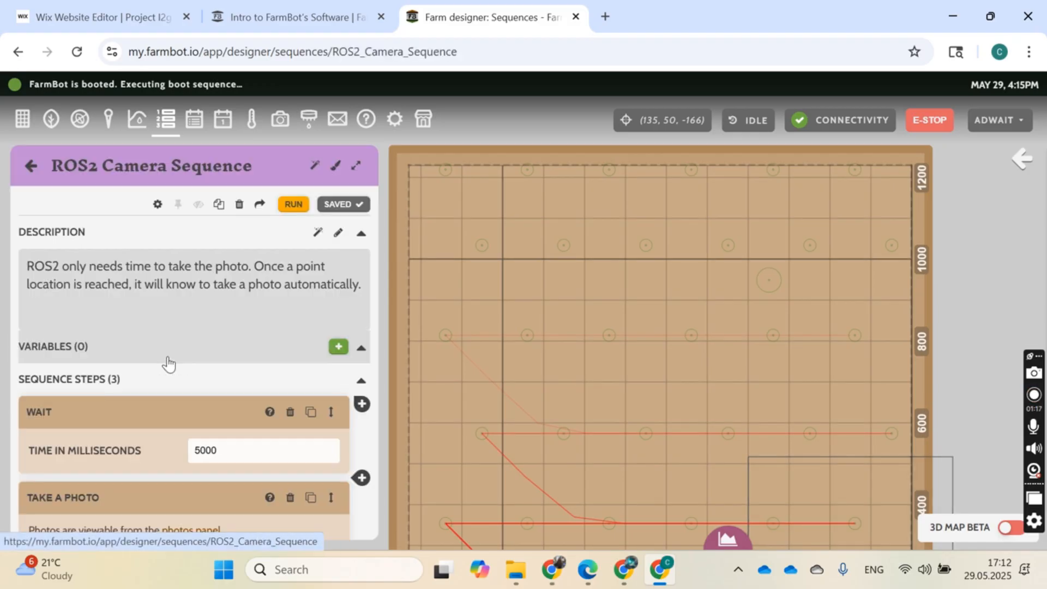
pyautogui.scroll(-2, 166, 328)
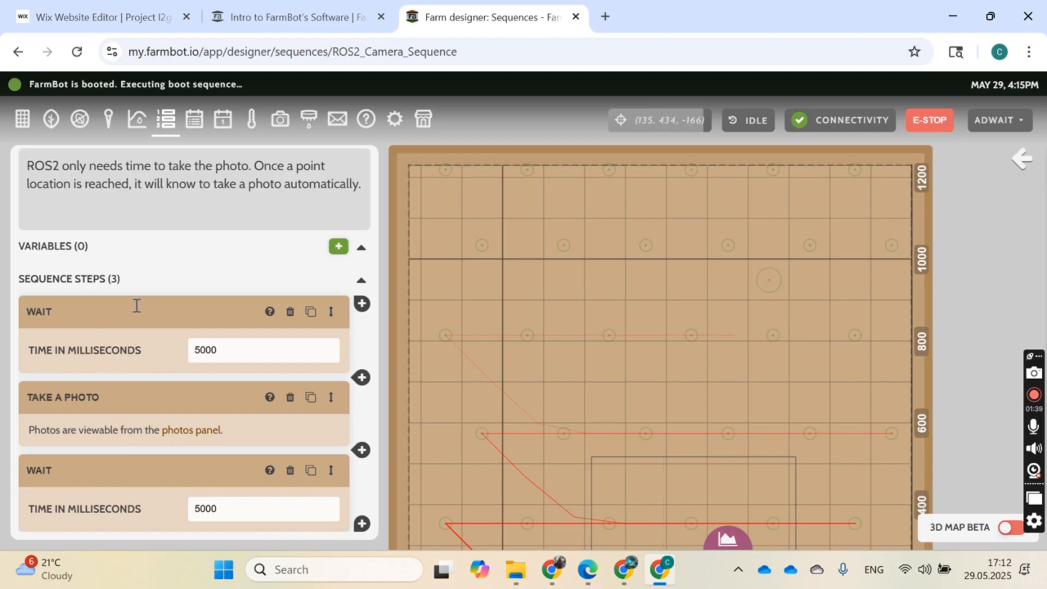
pyautogui.scroll(3, 159, 370)
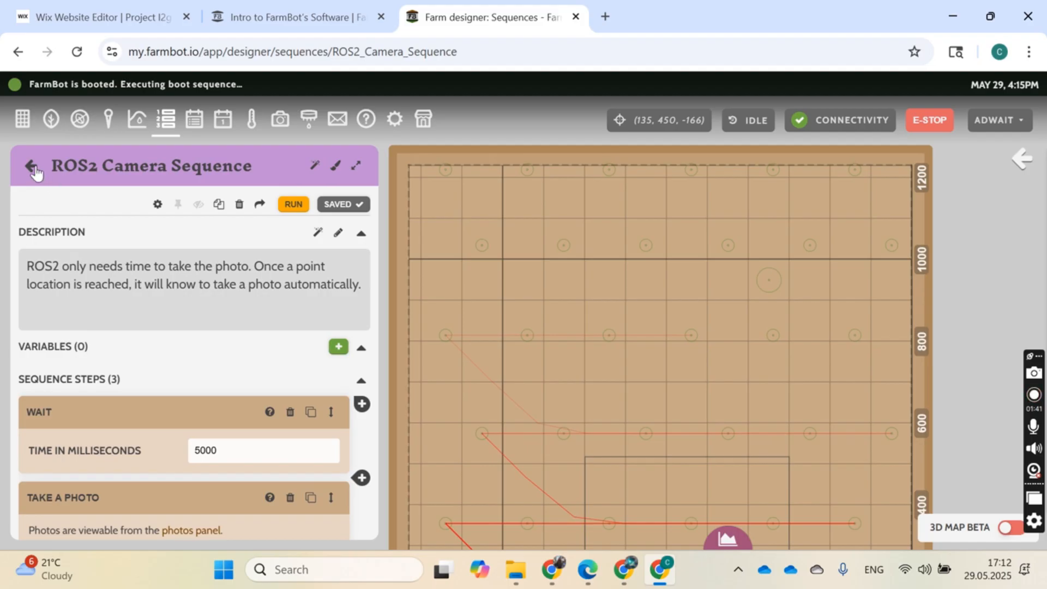
pyautogui.click(32, 166)
pyautogui.scroll(-10, 236, 362)
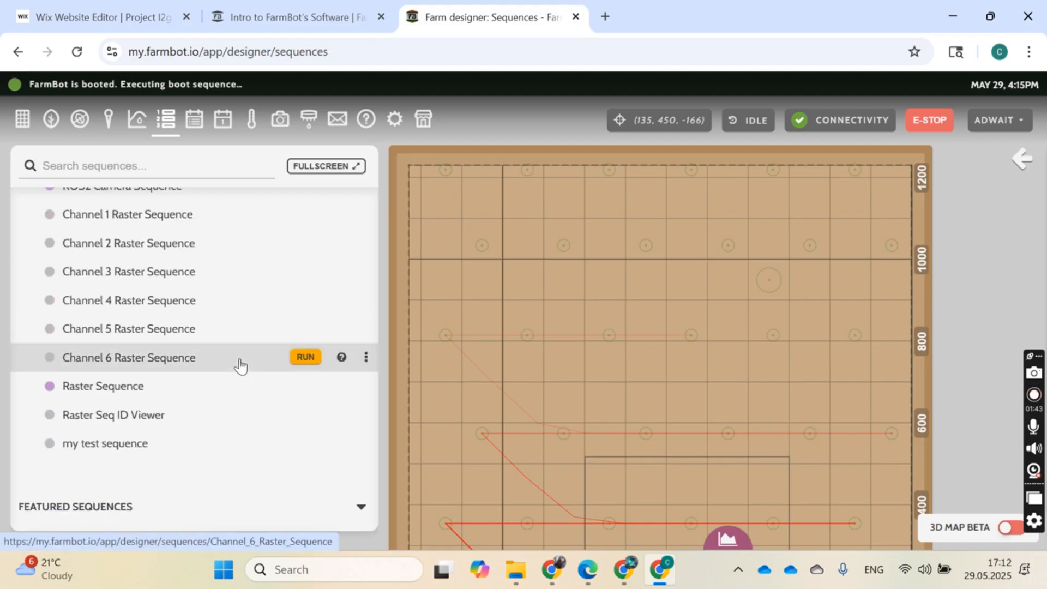
pyautogui.scroll(2, 240, 365)
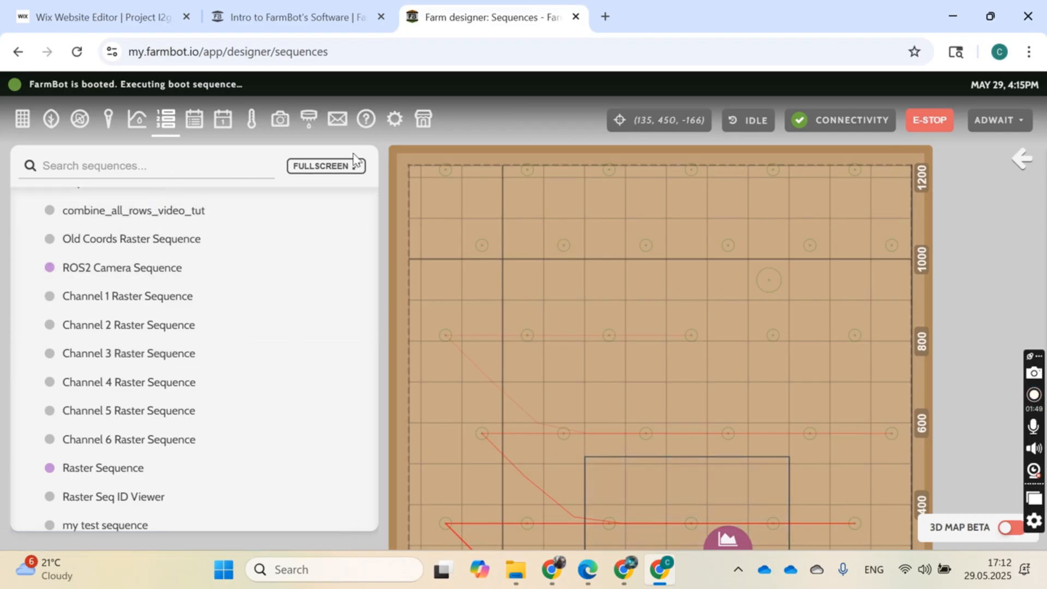
# - Search the settings for "view" and turn on View CeleryScript
pyautogui.click(391, 126)
pyautogui.click(114, 165)
pyautogui.write('view')
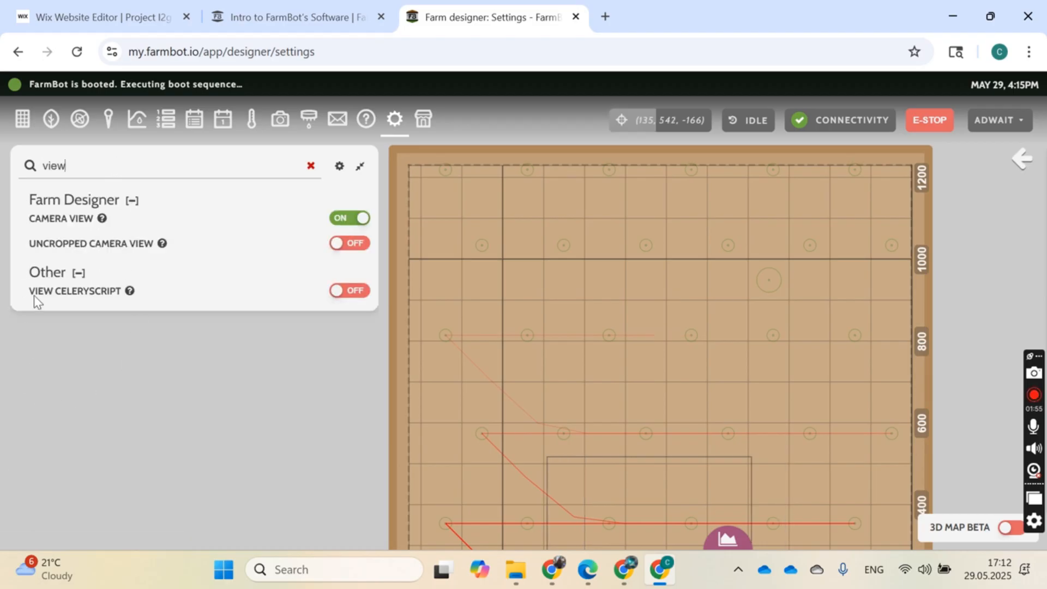
pyautogui.click(349, 293)
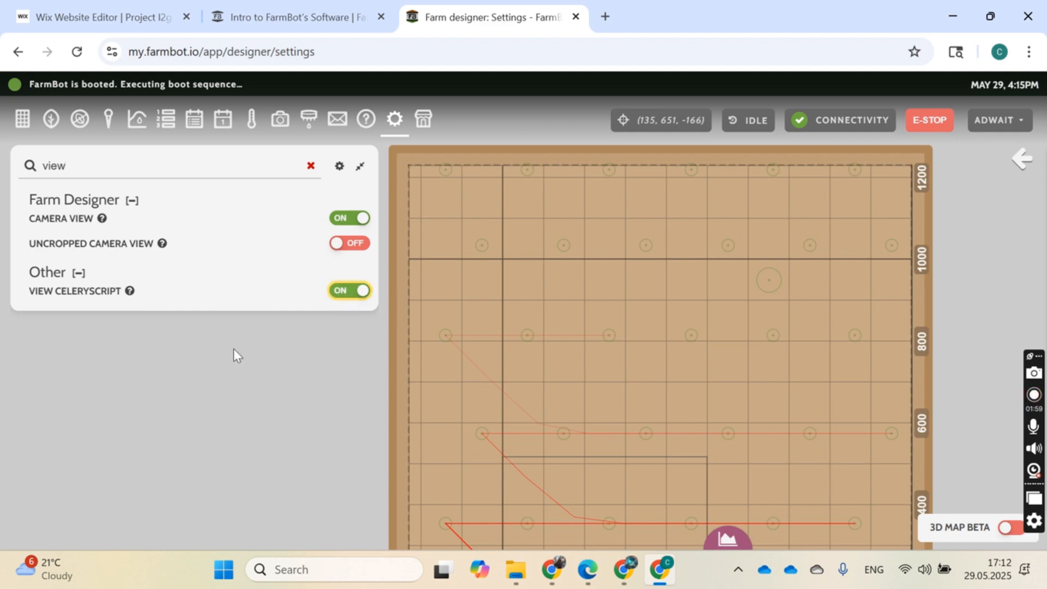
# - Examine the CeleryScript code of the steps in the ROS2 Camera Sequence
pyautogui.click(165, 120)
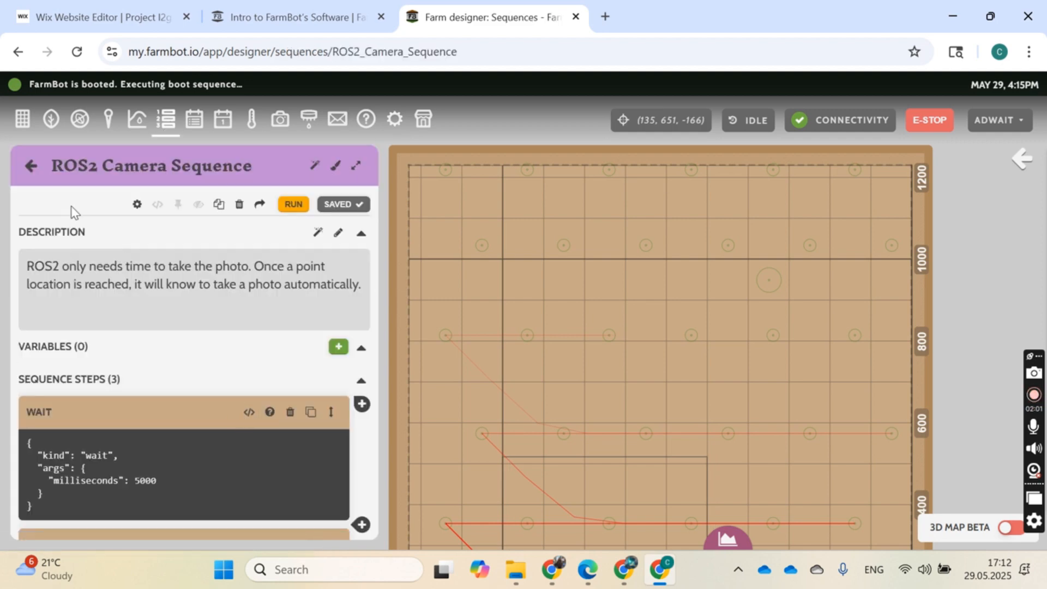
pyautogui.scroll(-3, 158, 309)
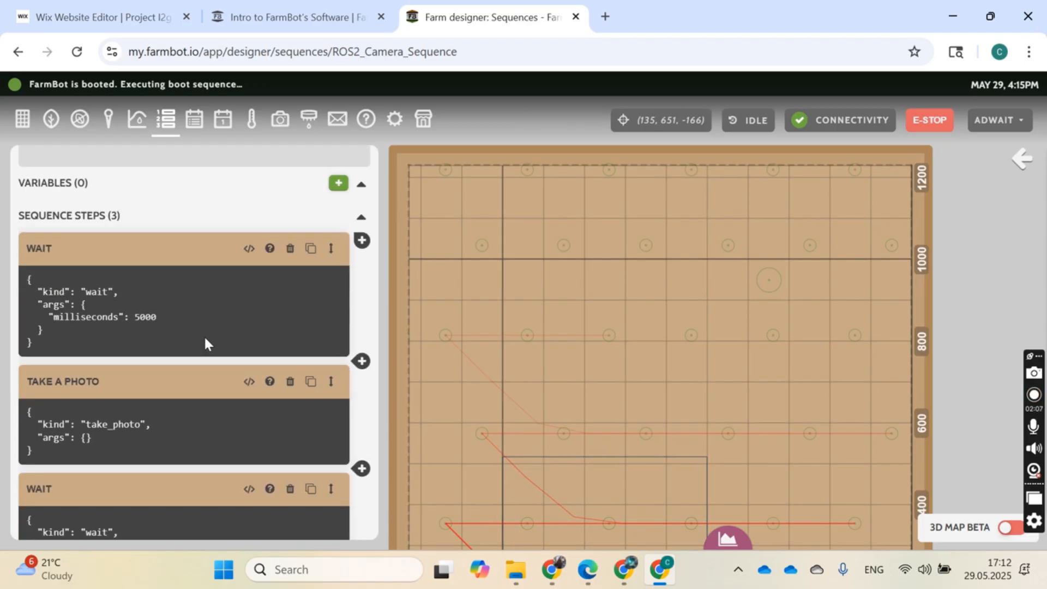
pyautogui.scroll(3, 205, 336)
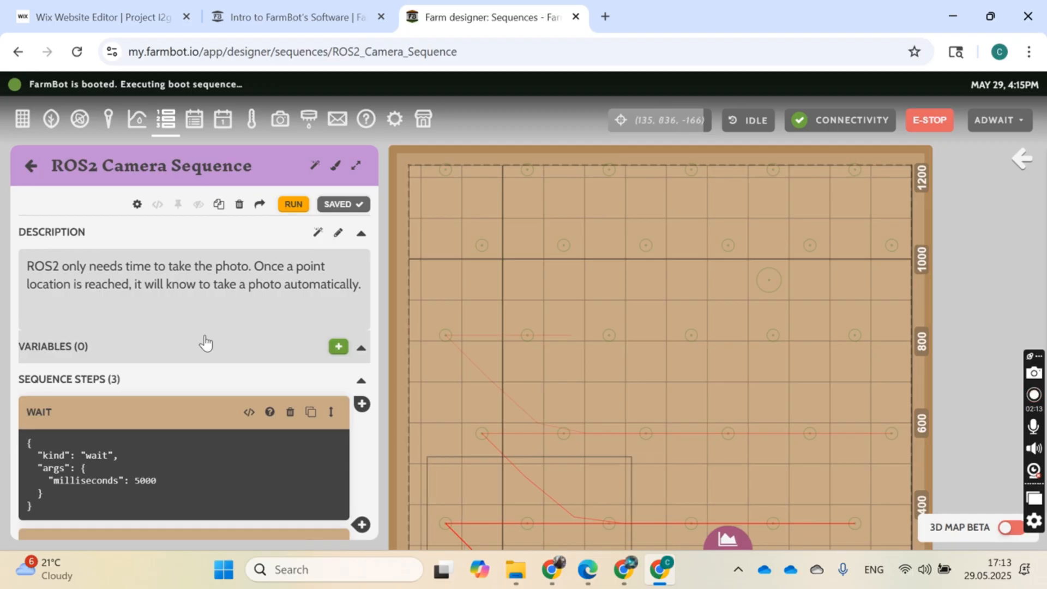
# - Open the Raster Seq ID Viewer sequence and highlight the sequence_id value in its Raster Sequence step
pyautogui.click(31, 165)
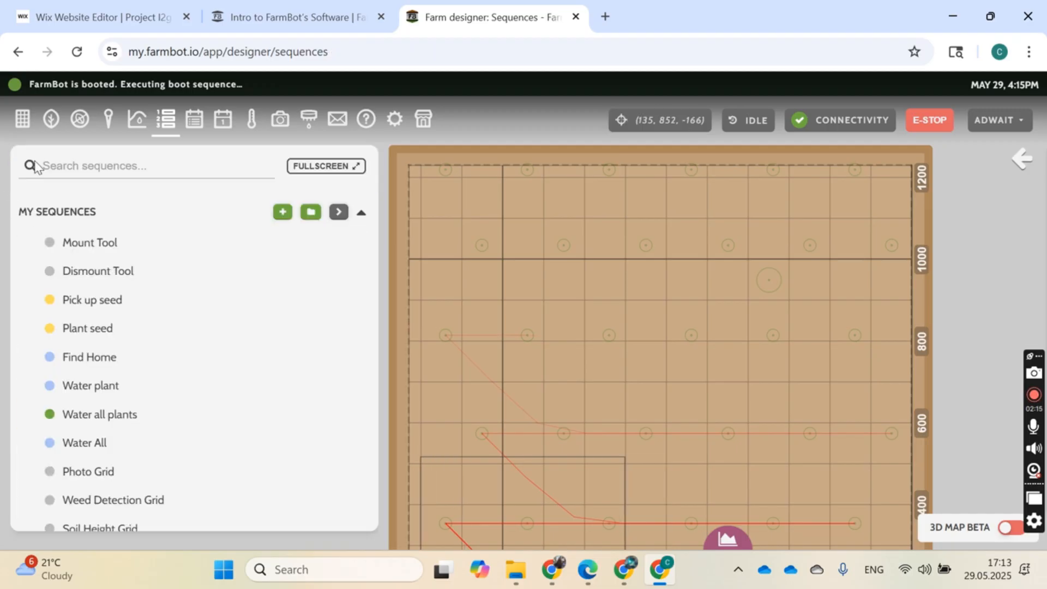
pyautogui.scroll(-15, 124, 269)
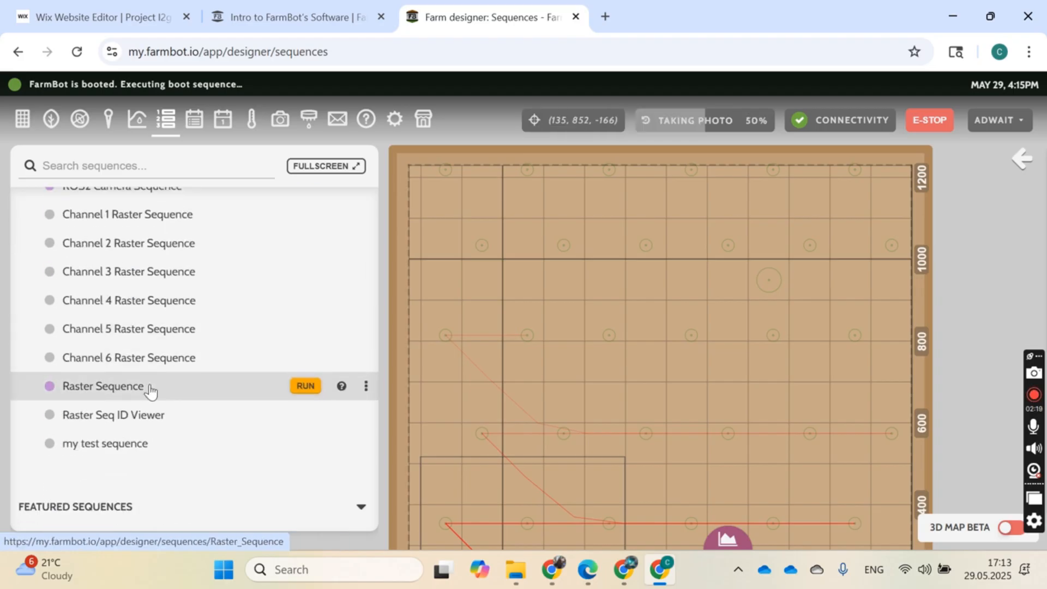
pyautogui.click(175, 418)
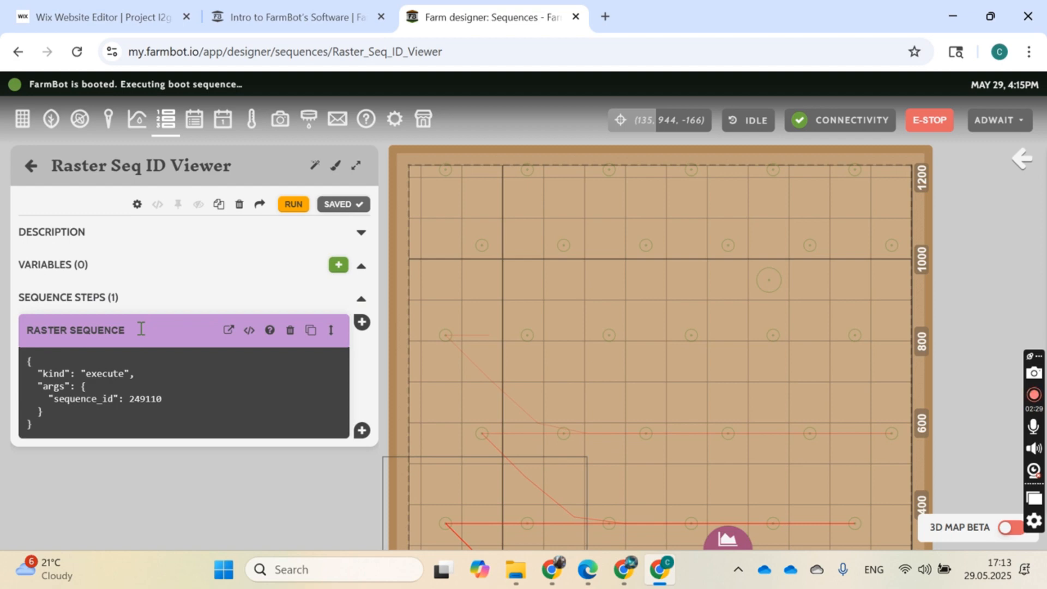
pyautogui.moveTo(162, 399); pyautogui.dragTo(131, 402)
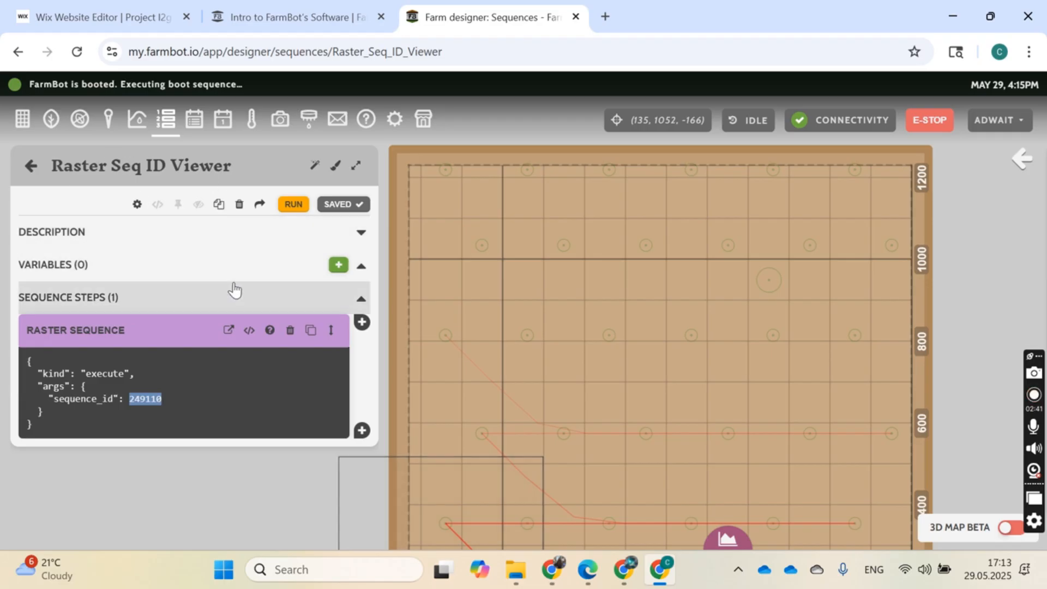
# - Create a new sequence, add the Raster Sequence as its step to show the sequence ID, and return to the sequences list
pyautogui.click(30, 165)
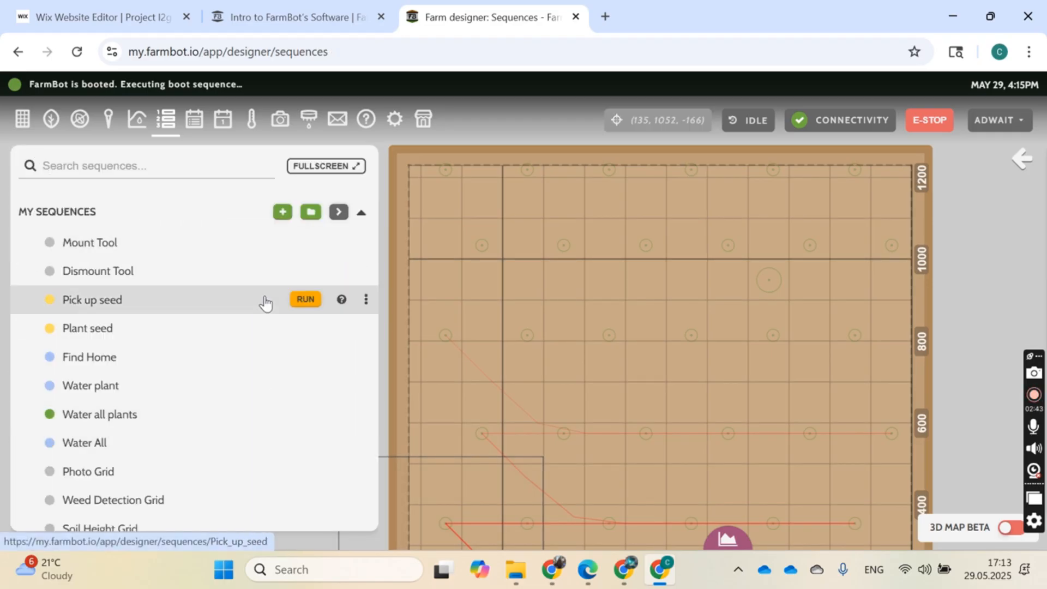
pyautogui.click(282, 215)
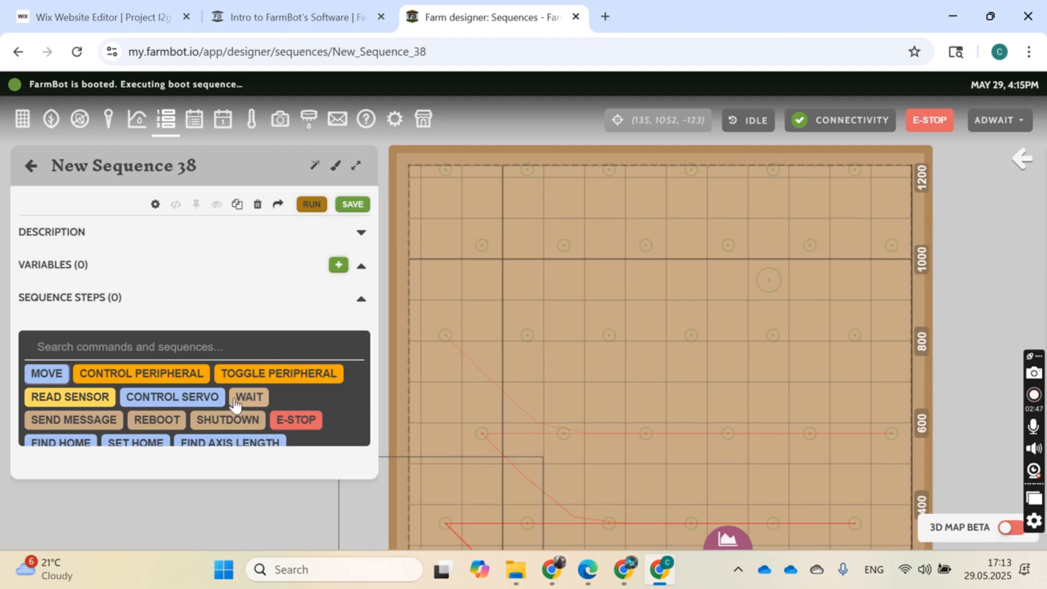
pyautogui.scroll(-3, 236, 405)
pyautogui.scroll(-10, 235, 404)
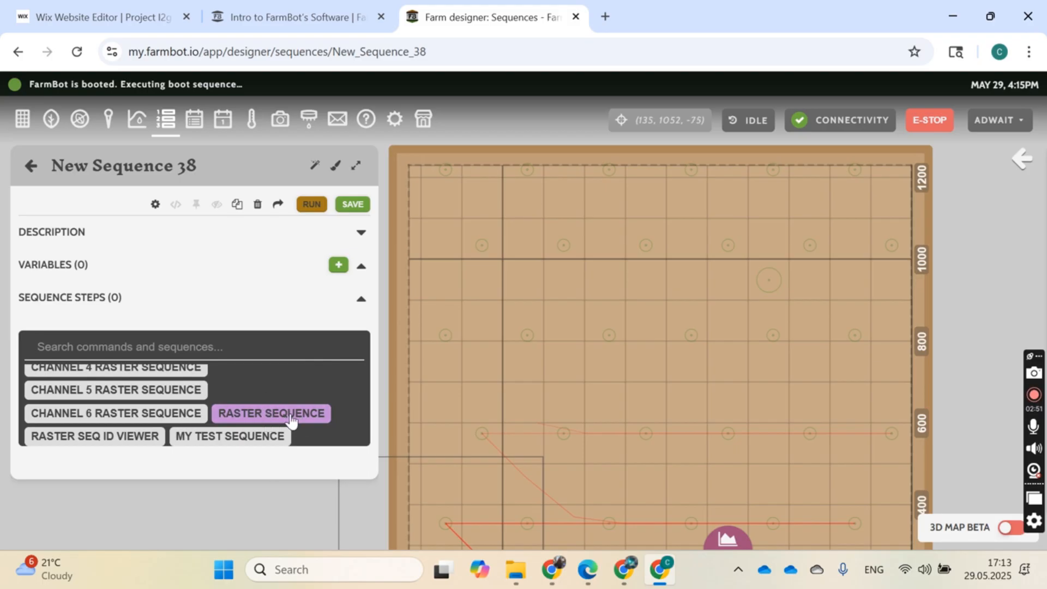
pyautogui.click(263, 416)
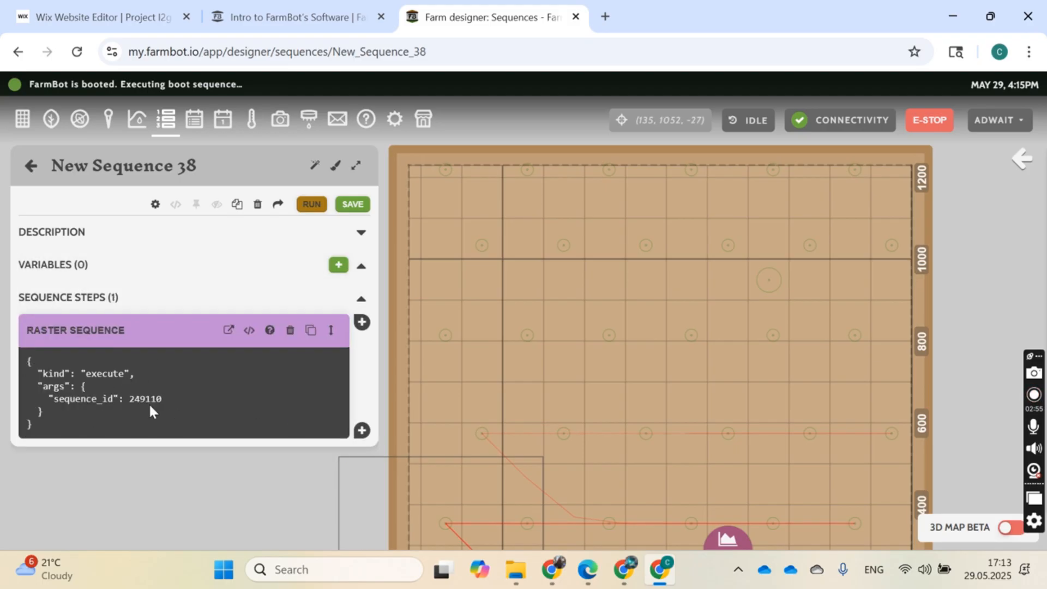
pyautogui.click(31, 167)
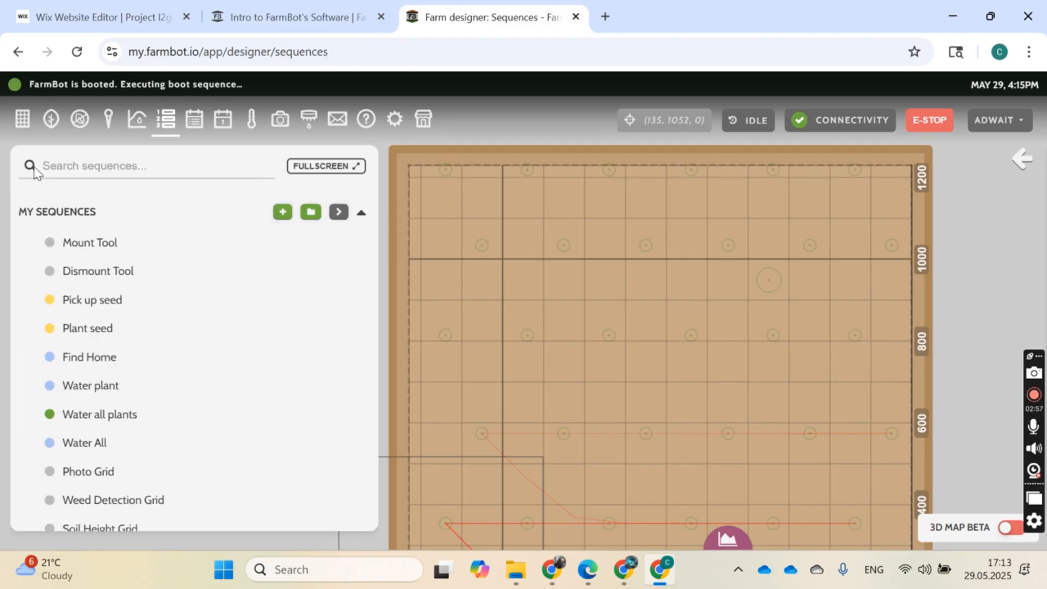